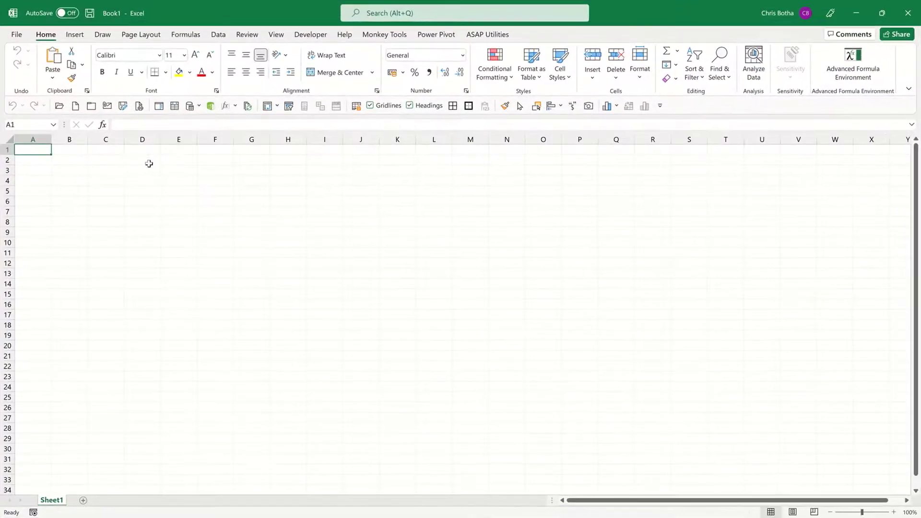
# From cell D2, jump to the sheet's last row and back to the top
pyautogui.click(175, 179)
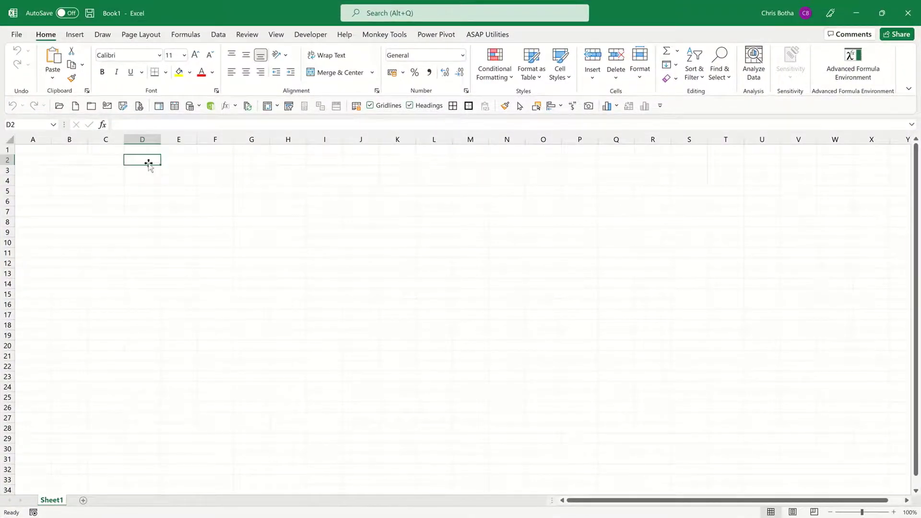
pyautogui.press('End')
pyautogui.press('Return')
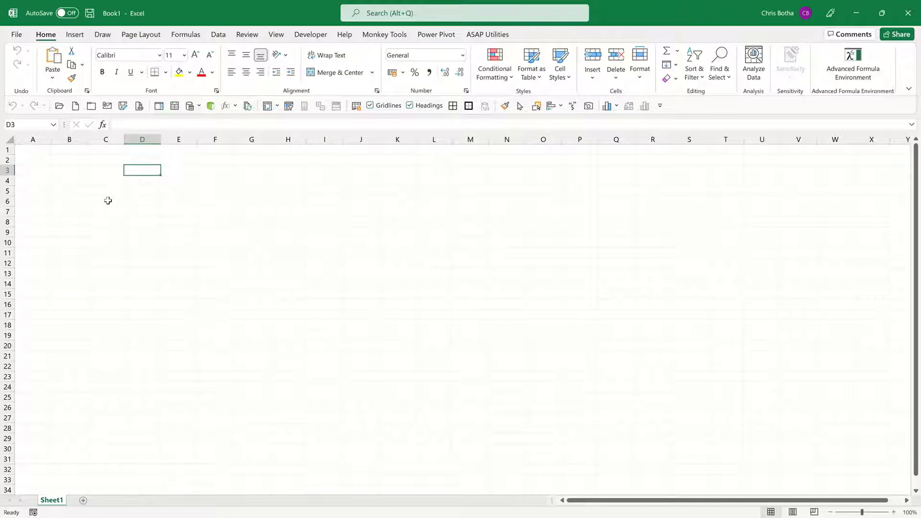
pyautogui.hotkey('ctrl', 'Down')
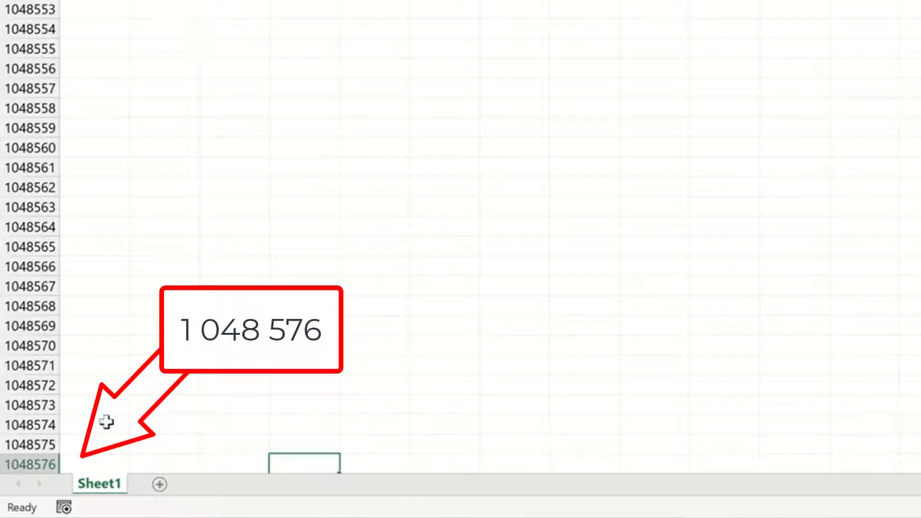
pyautogui.hotkey('ctrl', 'Up')
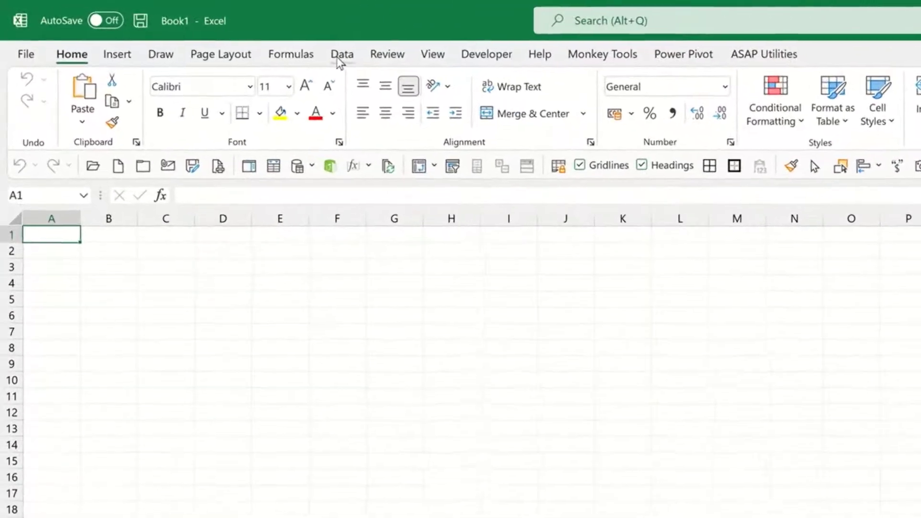
# Import Copy of Sales_Data_1.csv from How To > Excel > 20 Million Test Data via From Text/CSV
pyautogui.click(338, 59)
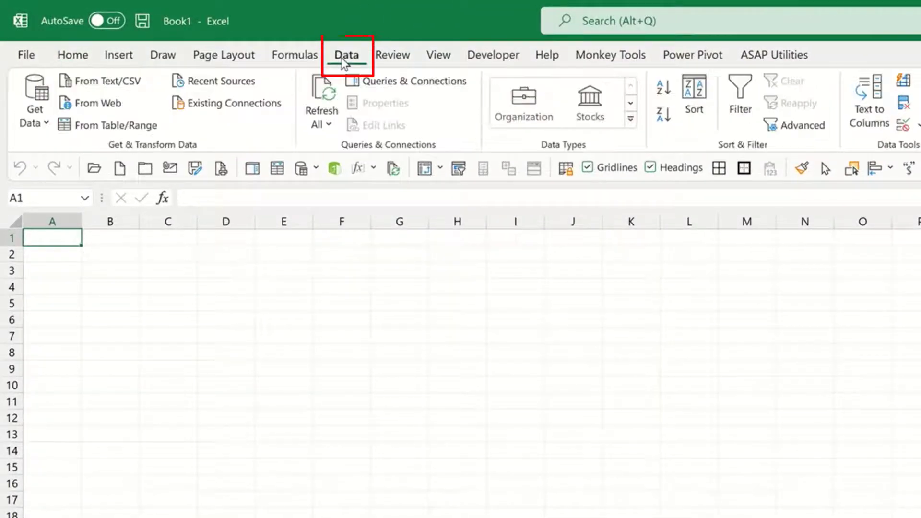
pyautogui.click(122, 82)
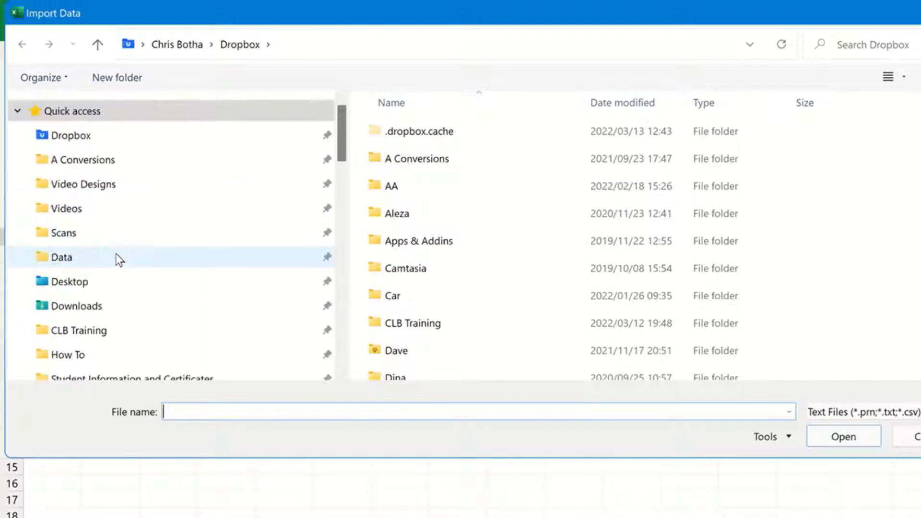
pyautogui.click(76, 356)
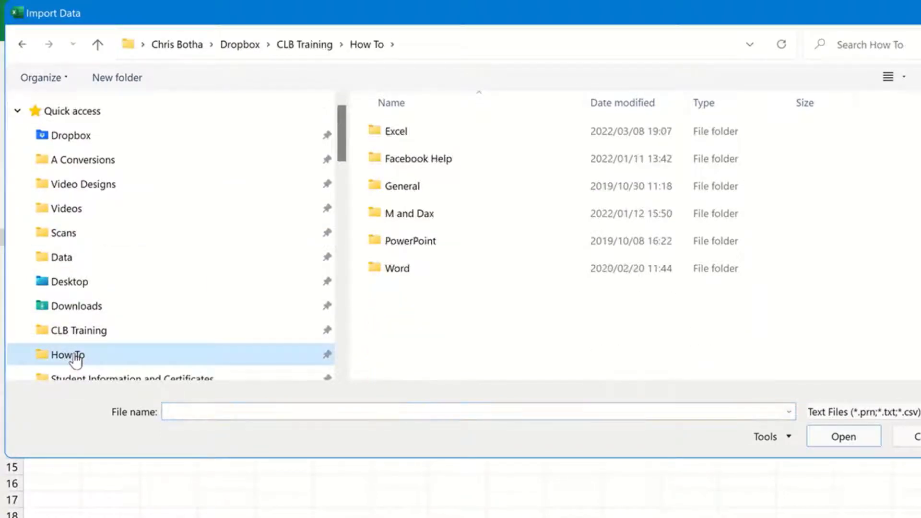
pyautogui.doubleClick(405, 137)
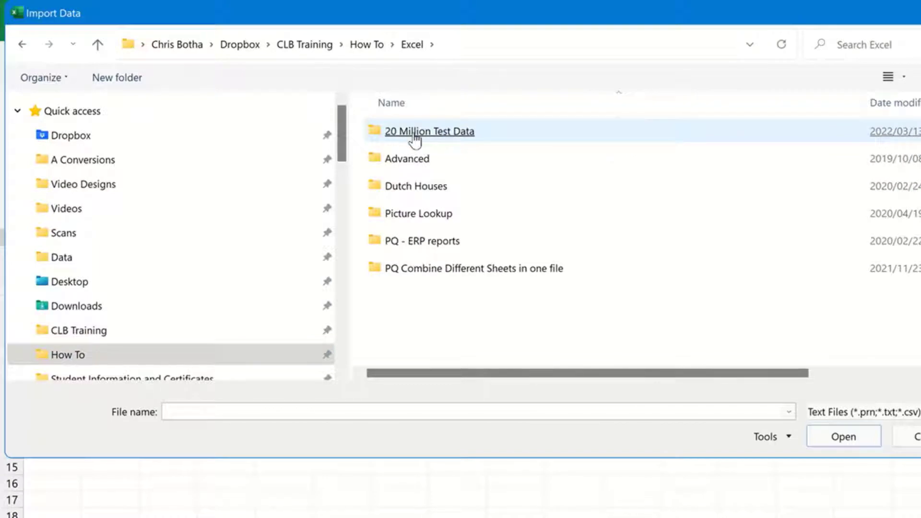
pyautogui.doubleClick(415, 136)
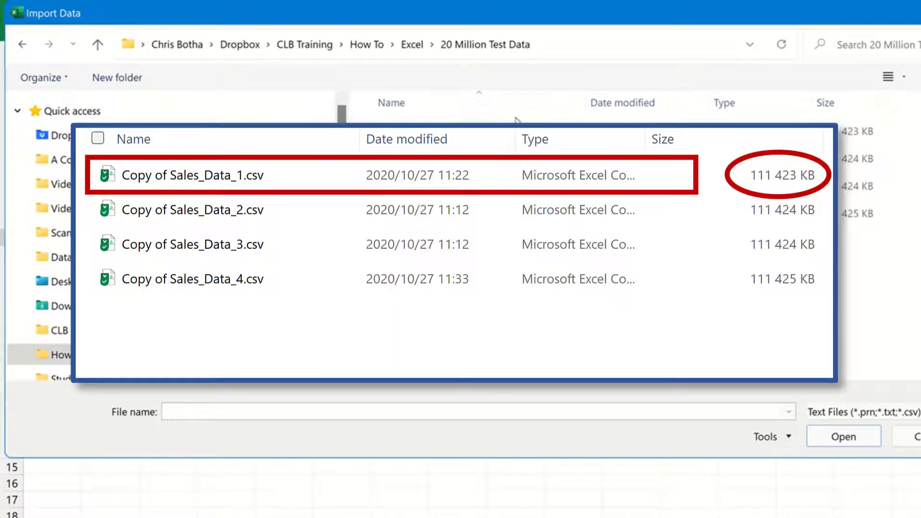
pyautogui.doubleClick(841, 137)
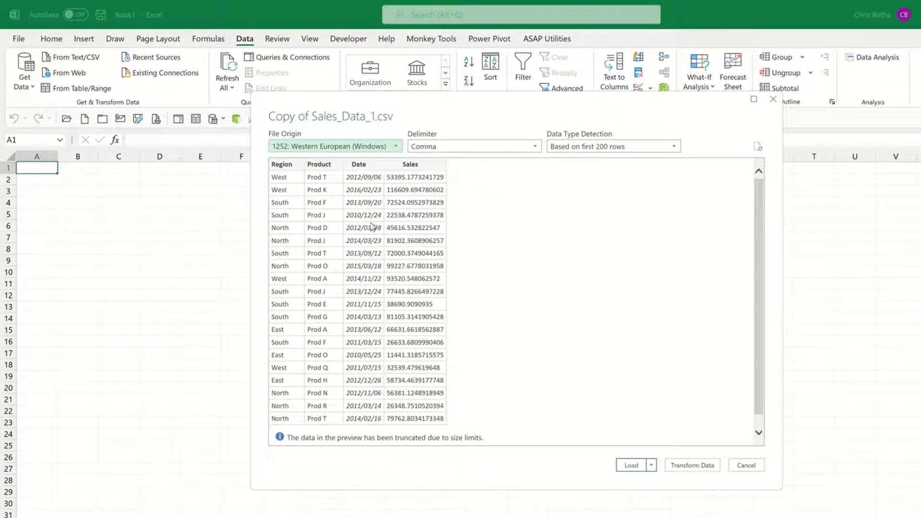
# Send the CSV into Power Query with Transform Data and inspect the Product, Date and Sales columns
pyautogui.click(691, 468)
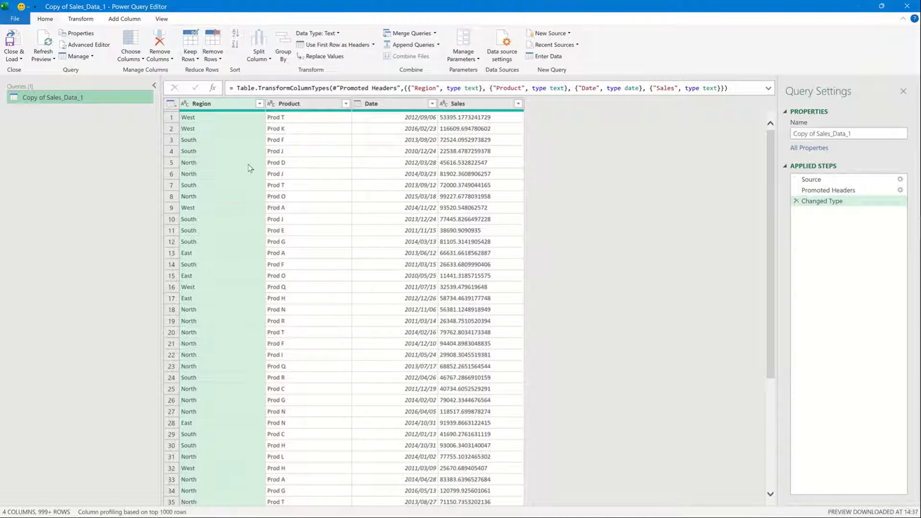
pyautogui.click(302, 105)
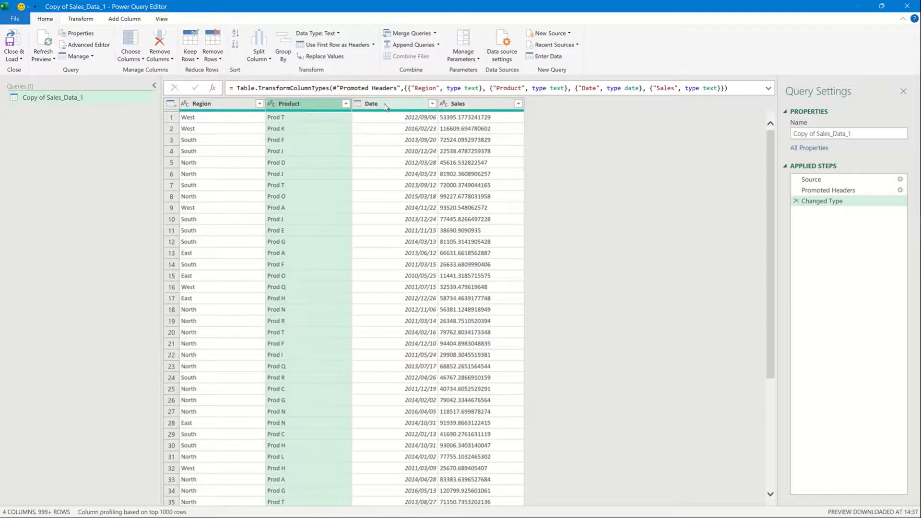
pyautogui.click(385, 106)
pyautogui.click(462, 106)
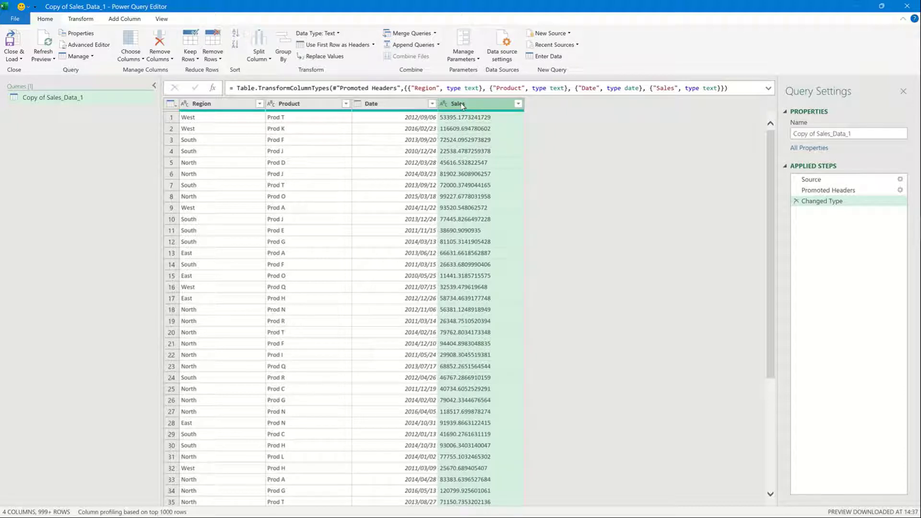
# Extract the last 1 character of Product into a new Last Characters column
pyautogui.click(300, 105)
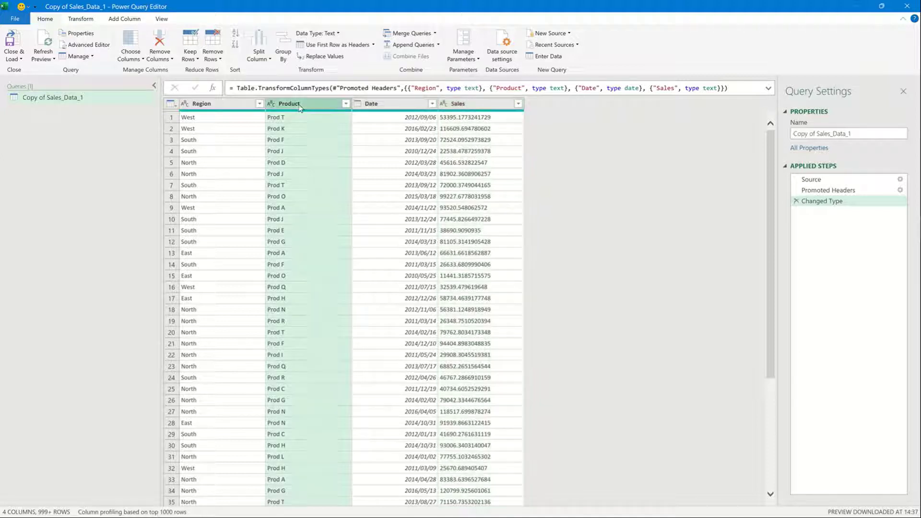
pyautogui.click(129, 21)
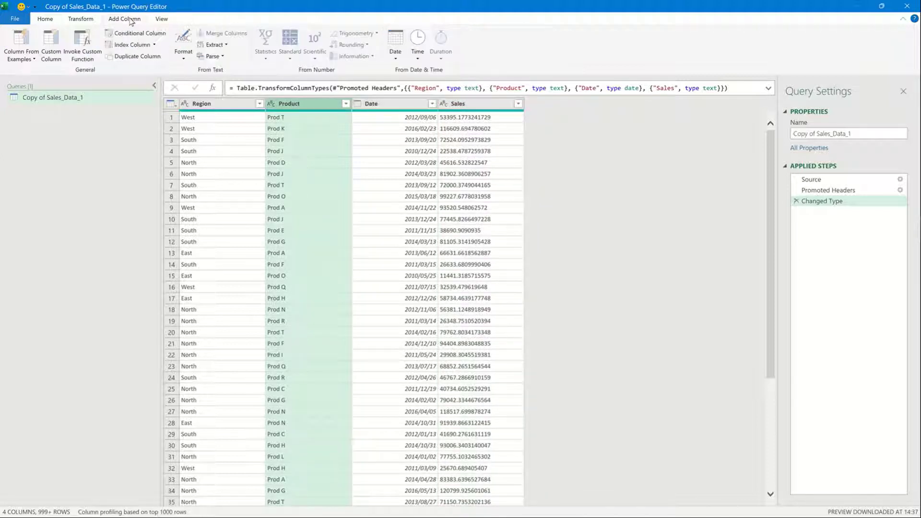
pyautogui.click(226, 46)
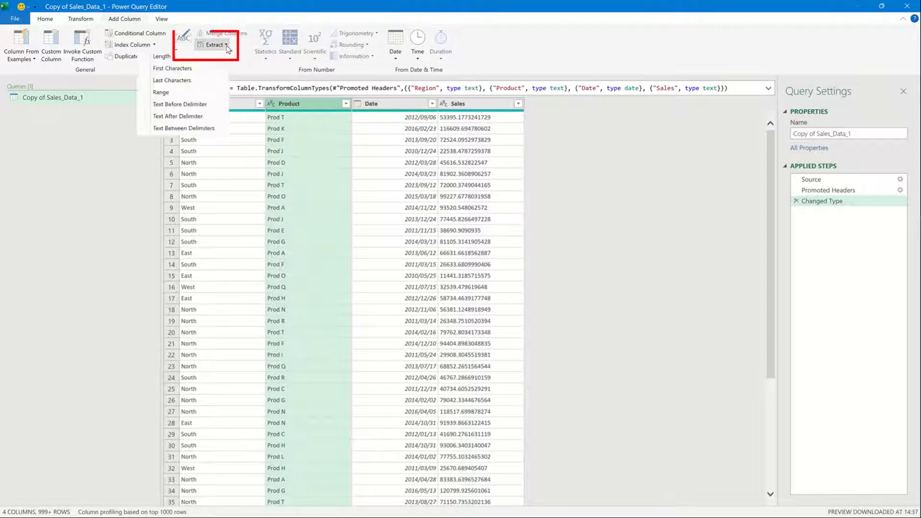
pyautogui.click(194, 84)
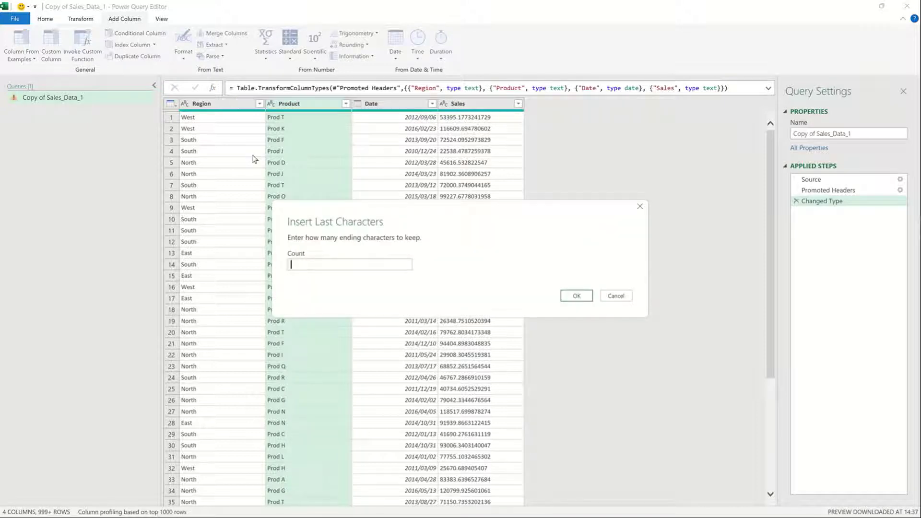
pyautogui.write('1')
pyautogui.click(576, 296)
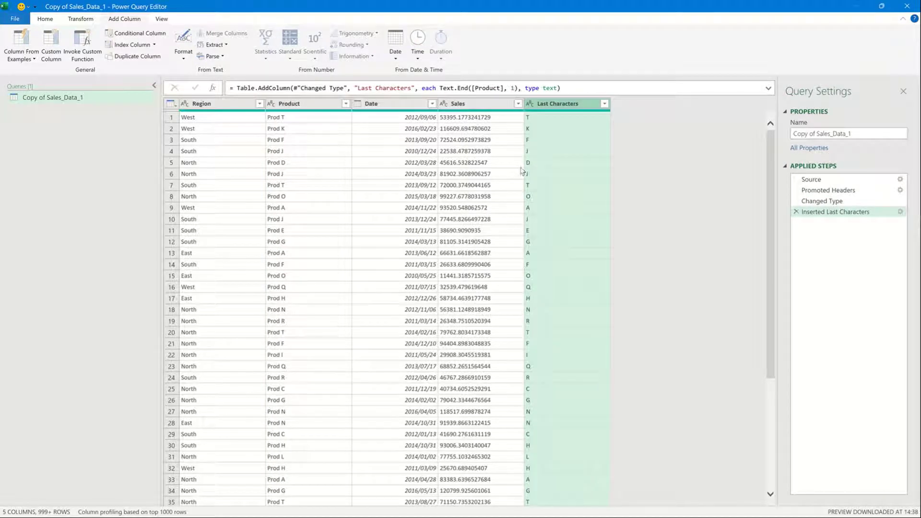
# Add a Day Name column from Date using Date > Day > Name of Day
pyautogui.click(376, 104)
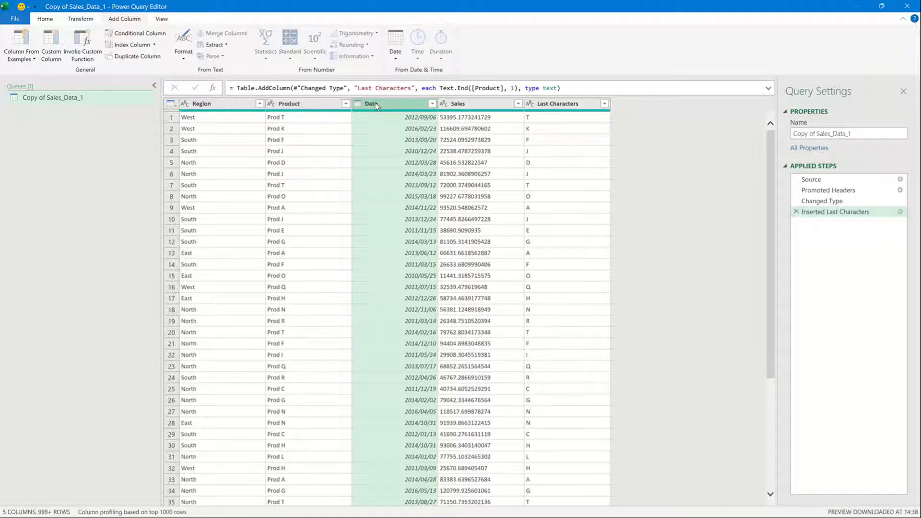
pyautogui.click(397, 60)
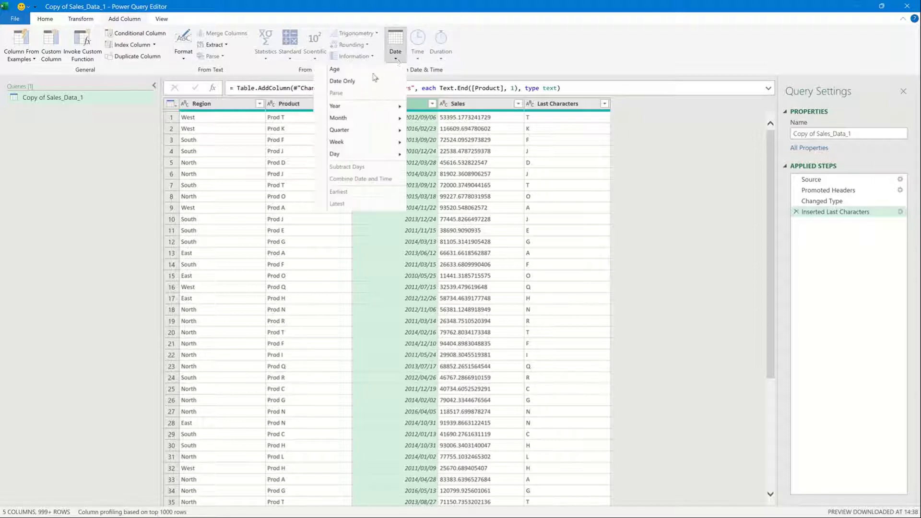
pyautogui.moveTo(361, 159)
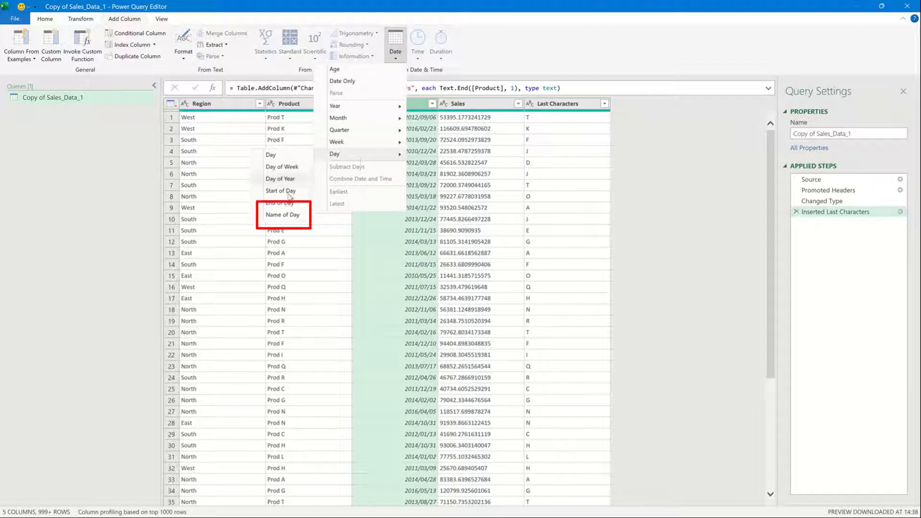
pyautogui.click(289, 216)
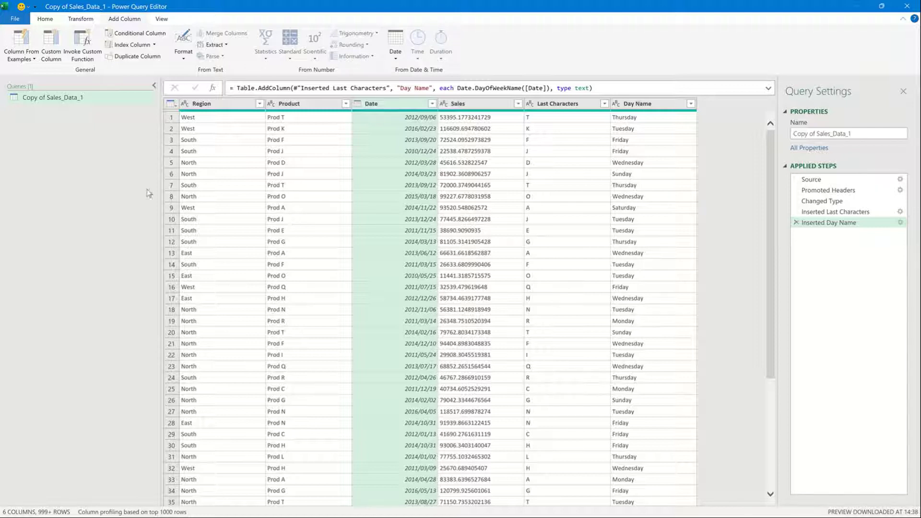
# Close & Load To Only Create Connection, with the data added to the Data Model
pyautogui.click(45, 20)
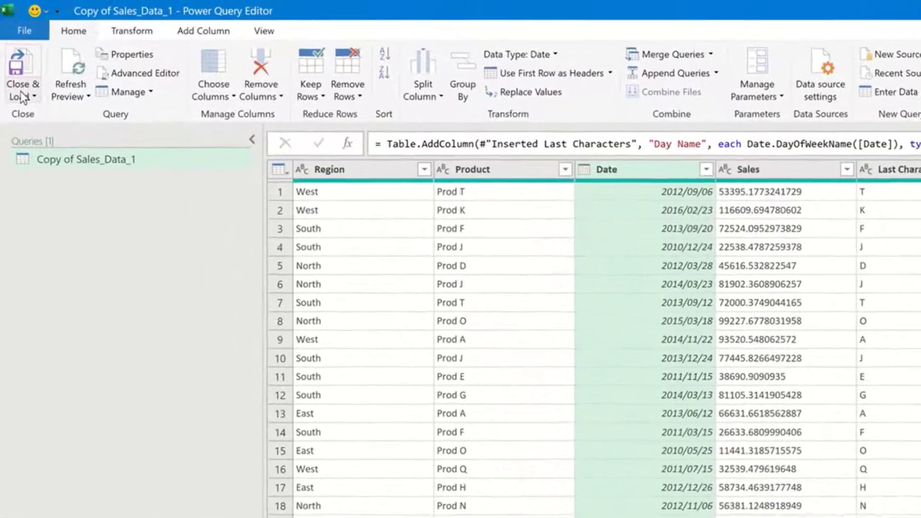
pyautogui.click(13, 59)
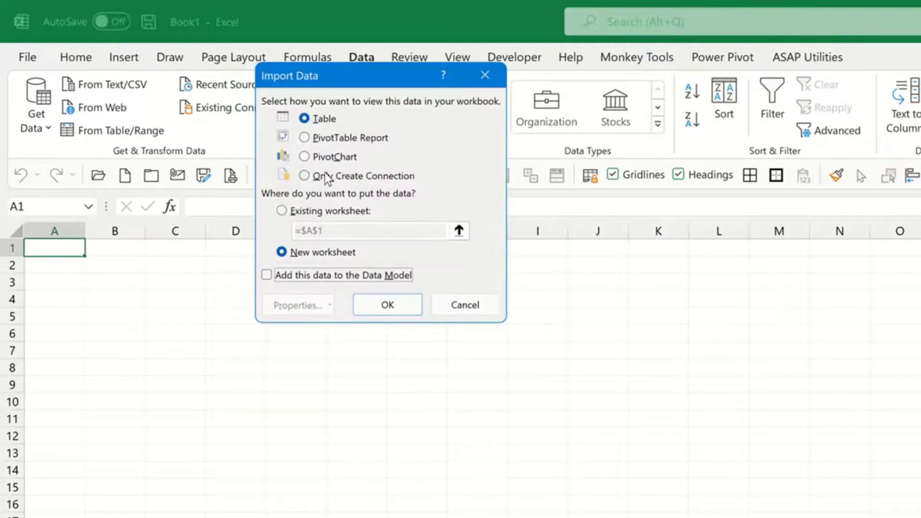
pyautogui.click(337, 177)
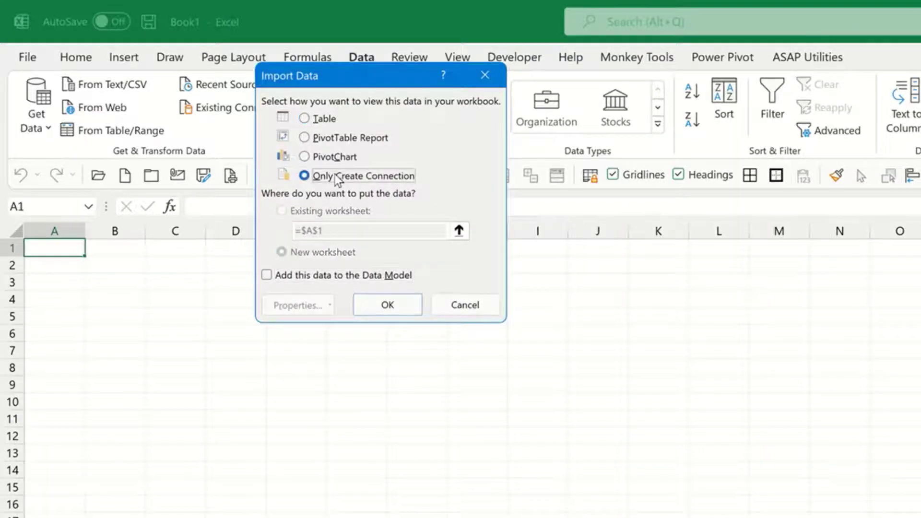
pyautogui.click(291, 279)
pyautogui.click(387, 306)
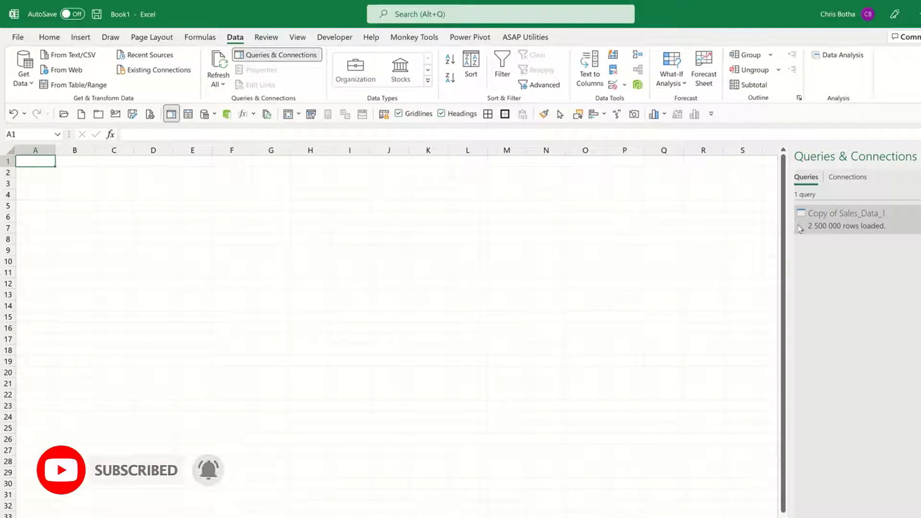
# Insert a PivotTable From Data Model at Sheet1!$F$4
pyautogui.moveTo(814, 231)
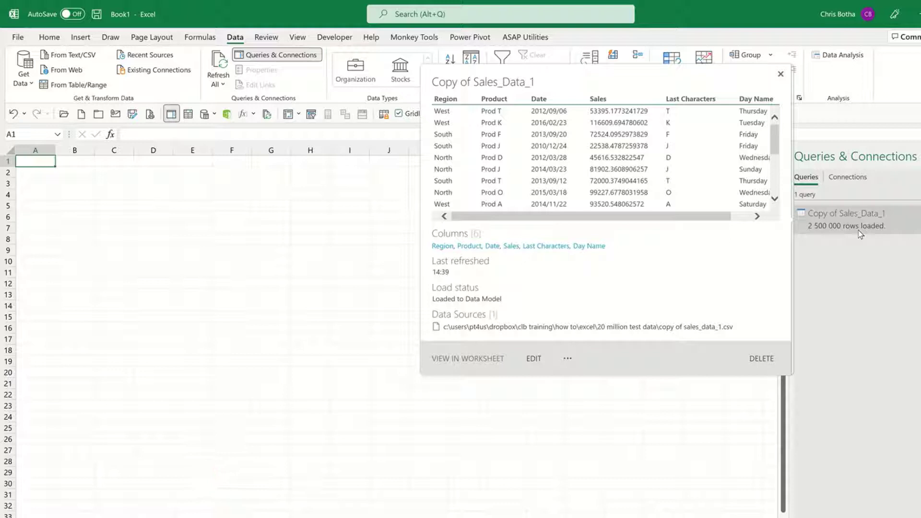
pyautogui.click(233, 195)
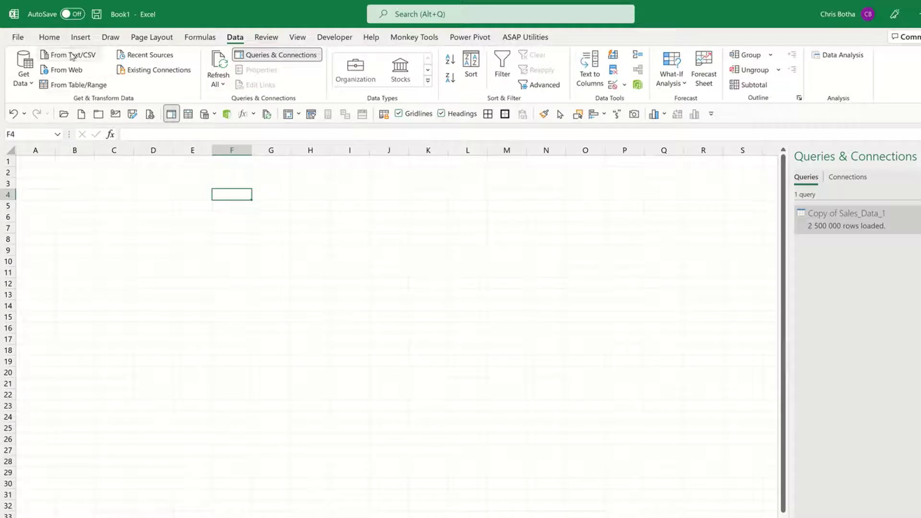
pyautogui.click(83, 41)
pyautogui.click(24, 86)
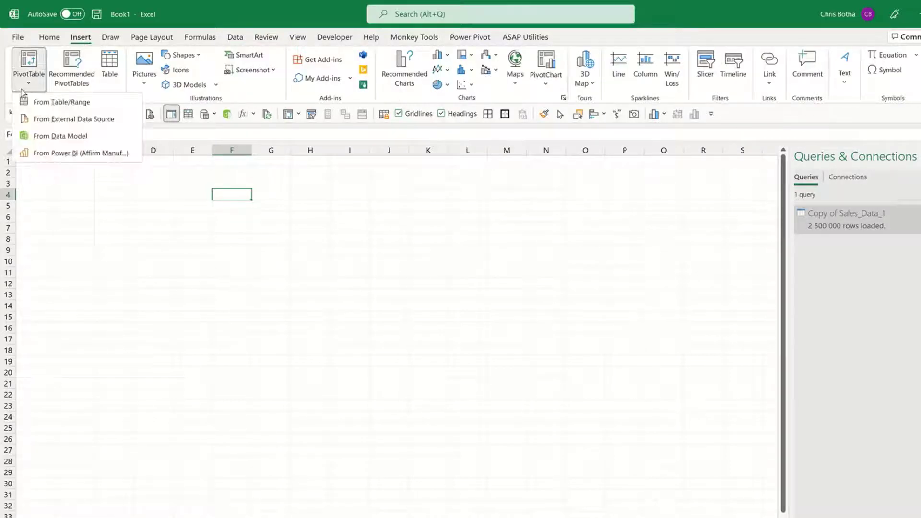
pyautogui.click(54, 136)
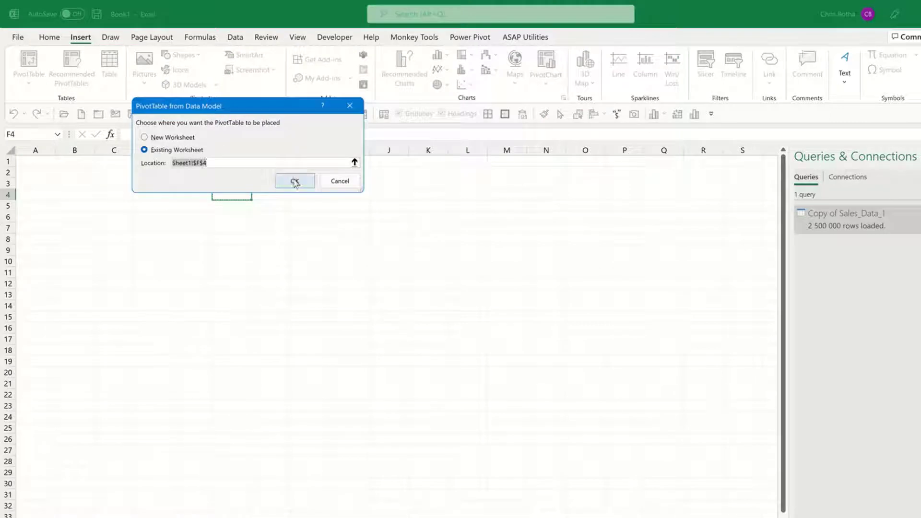
pyautogui.click(295, 182)
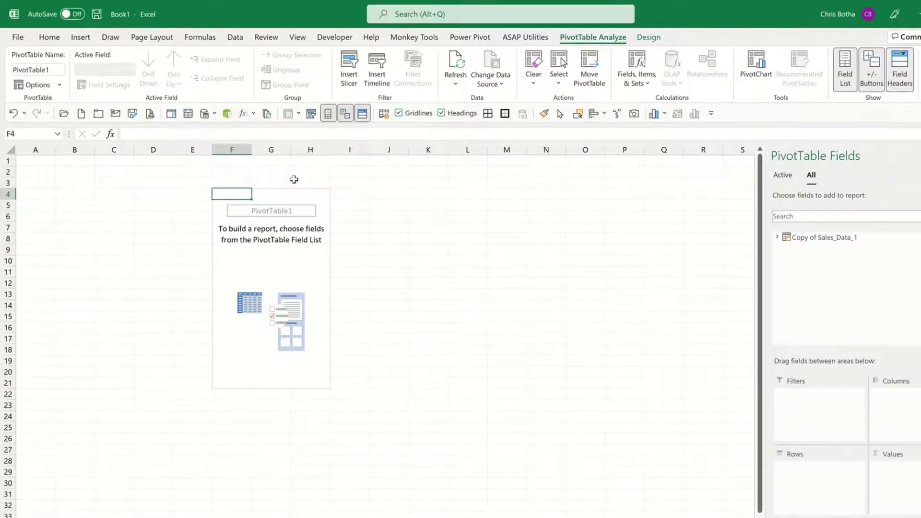
# Put Sales in Values, and Day Name above Product in Rows, from Copy of Sales_Data_1
pyautogui.click(778, 238)
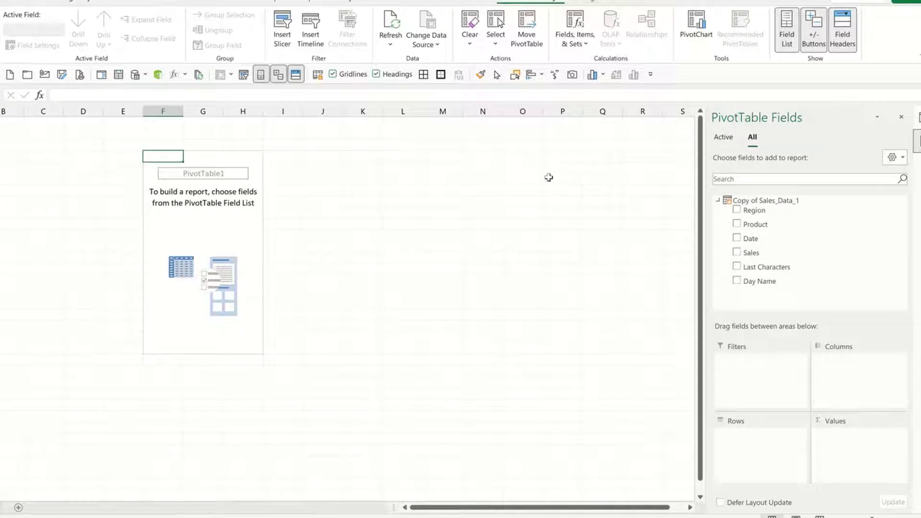
pyautogui.moveTo(754, 257); pyautogui.dragTo(861, 451)
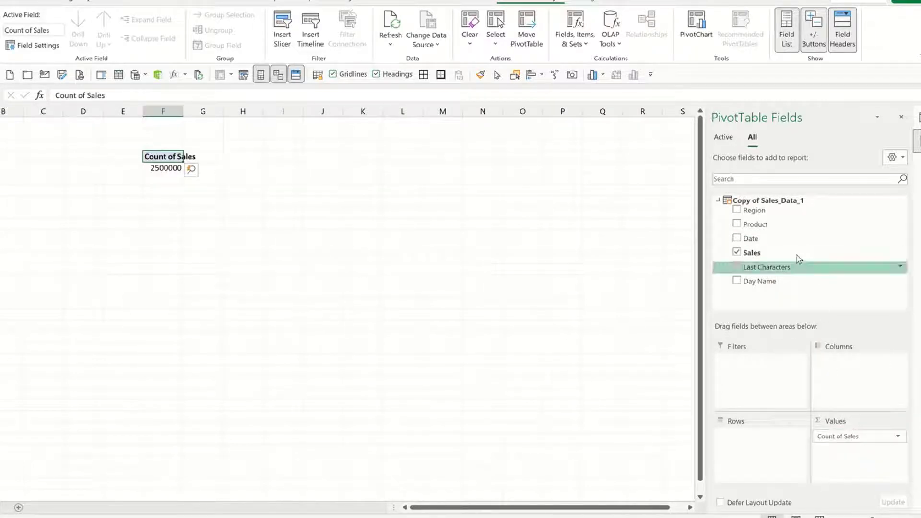
pyautogui.moveTo(753, 229); pyautogui.dragTo(749, 442)
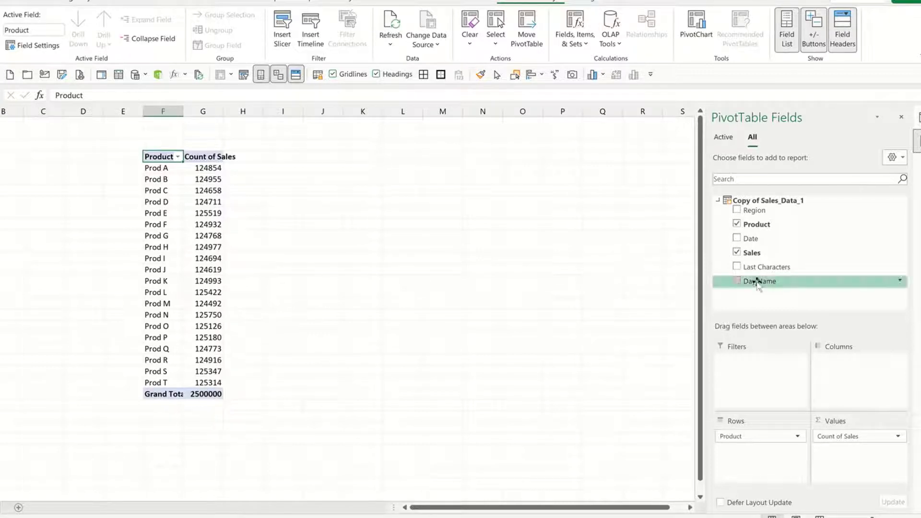
pyautogui.moveTo(757, 283); pyautogui.dragTo(764, 430)
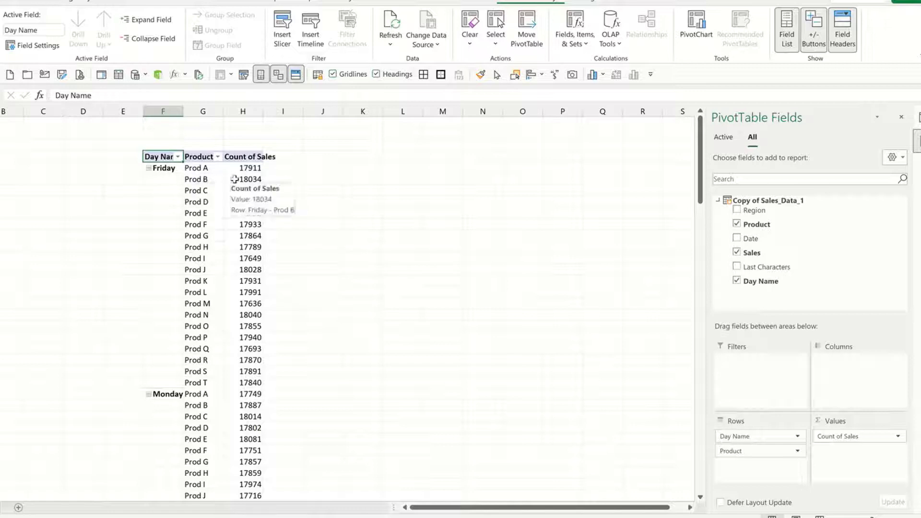
pyautogui.click(863, 437)
pyautogui.click(864, 423)
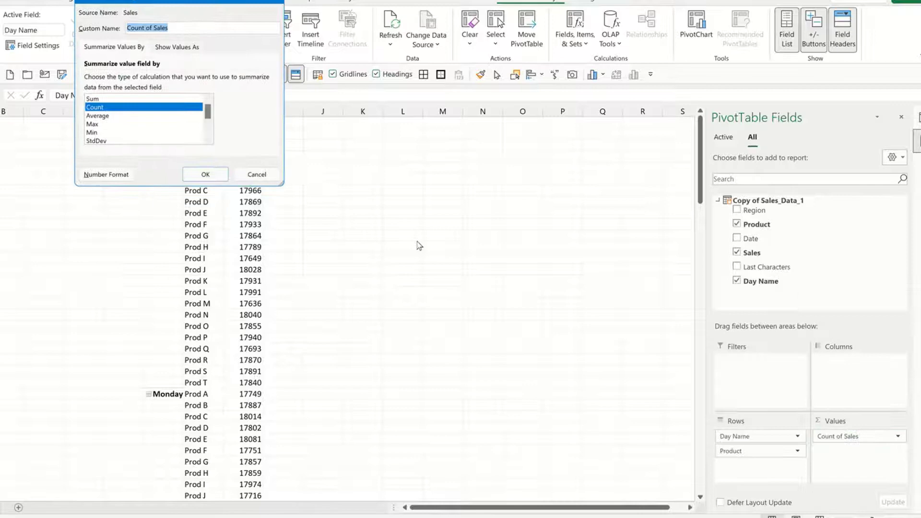
pyautogui.click(144, 99)
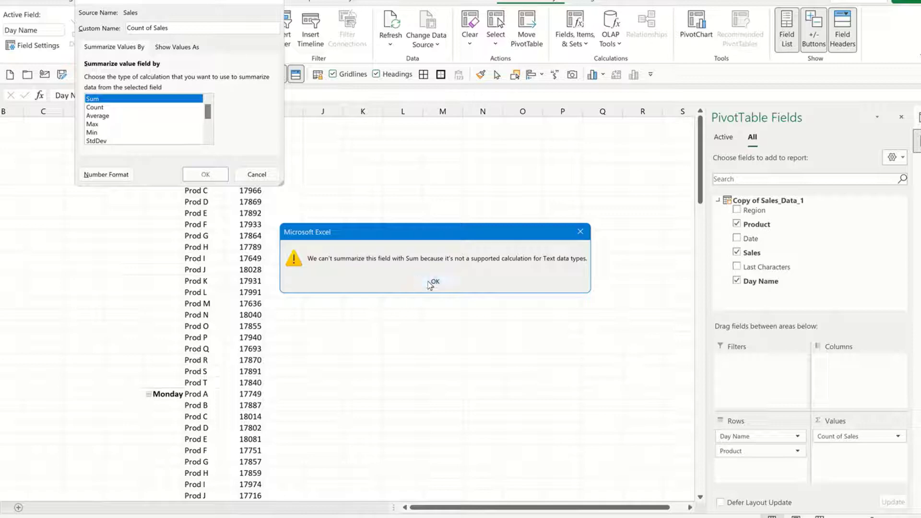
pyautogui.click(430, 283)
pyautogui.click(257, 174)
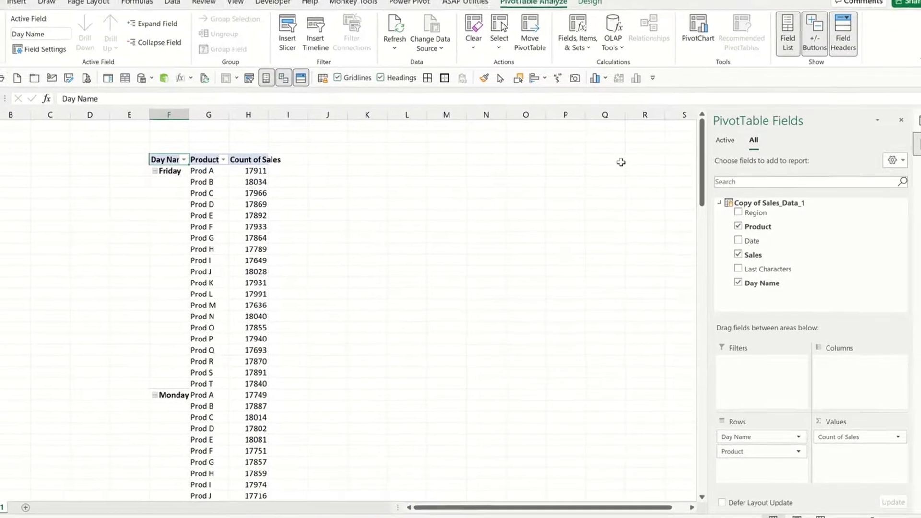
# Reopen the Copy of Sales_Data_1 query for editing from Queries & Connections
pyautogui.click(173, 2)
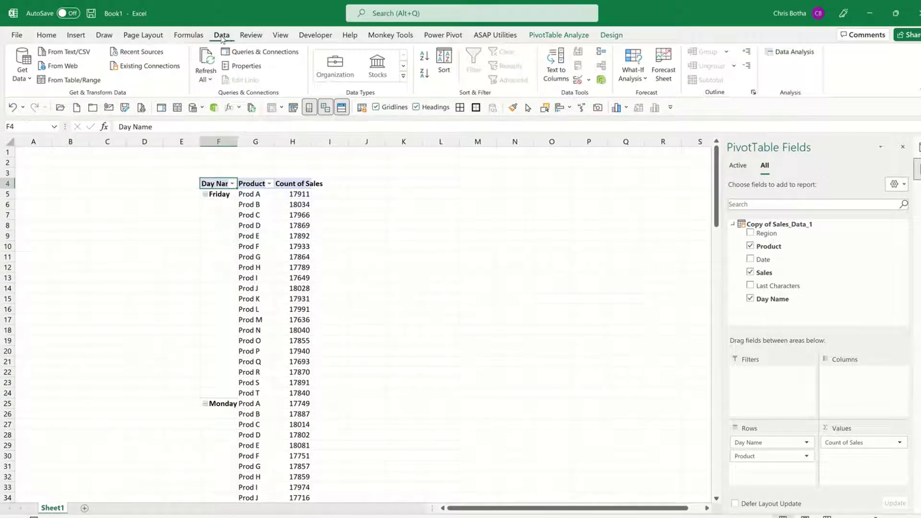
pyautogui.click(259, 51)
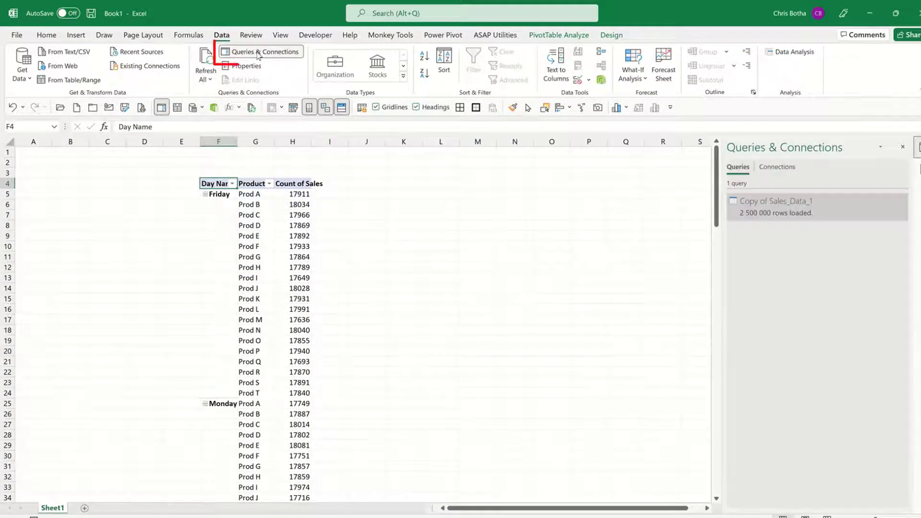
pyautogui.doubleClick(773, 215)
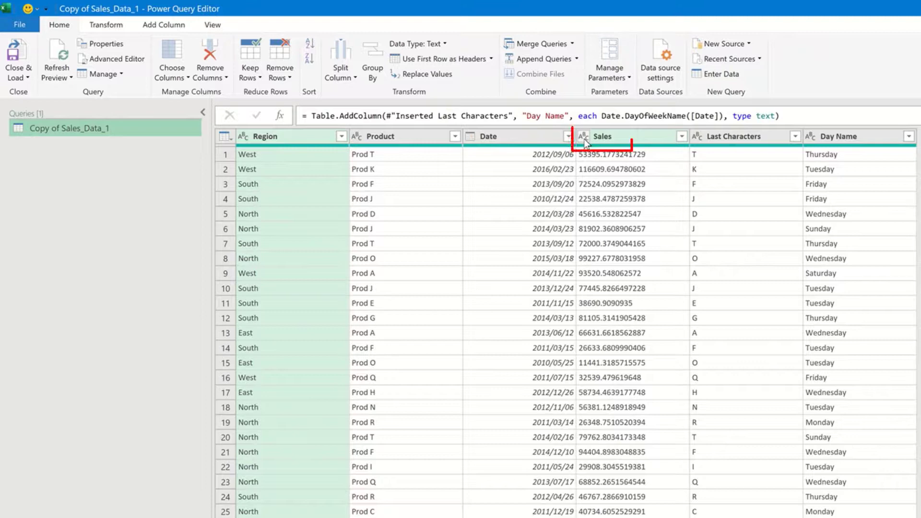
pyautogui.click(584, 140)
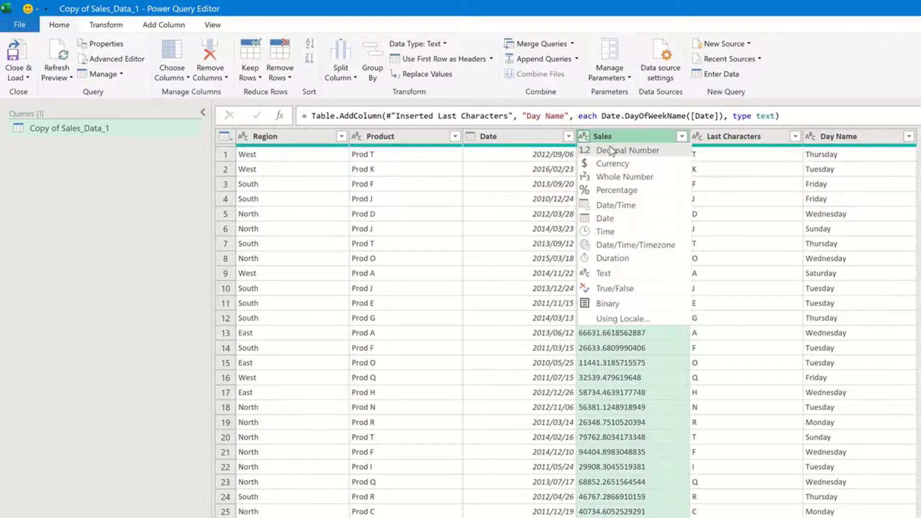
pyautogui.click(623, 153)
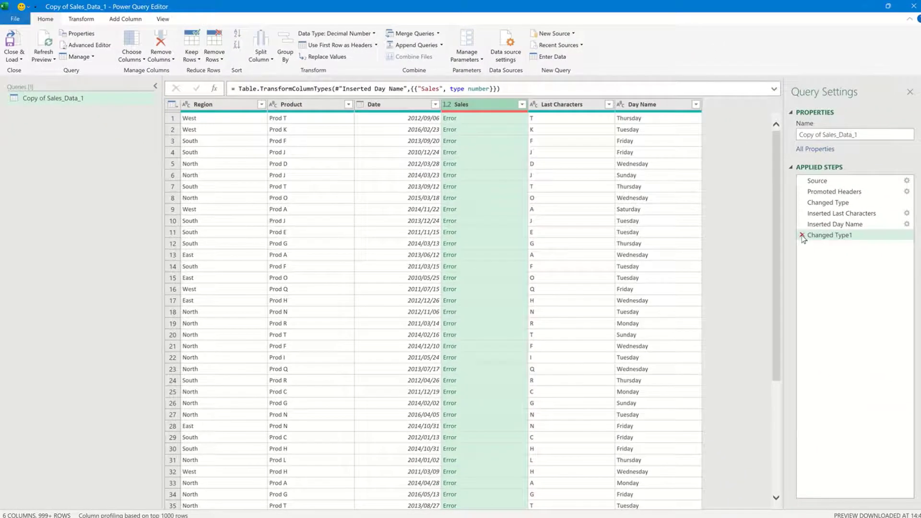
pyautogui.click(801, 235)
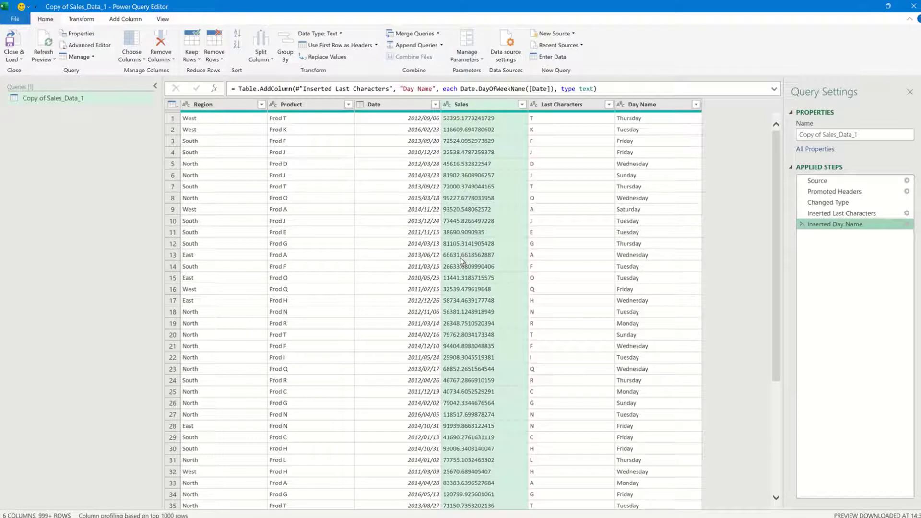
pyautogui.click(457, 109)
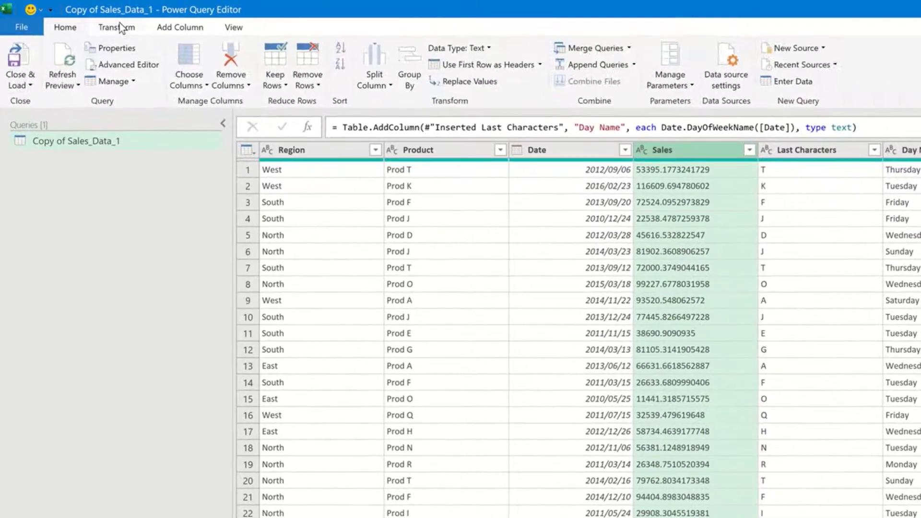
# Replace every '.' with ',' in the Sales column using Replace Values
pyautogui.click(121, 27)
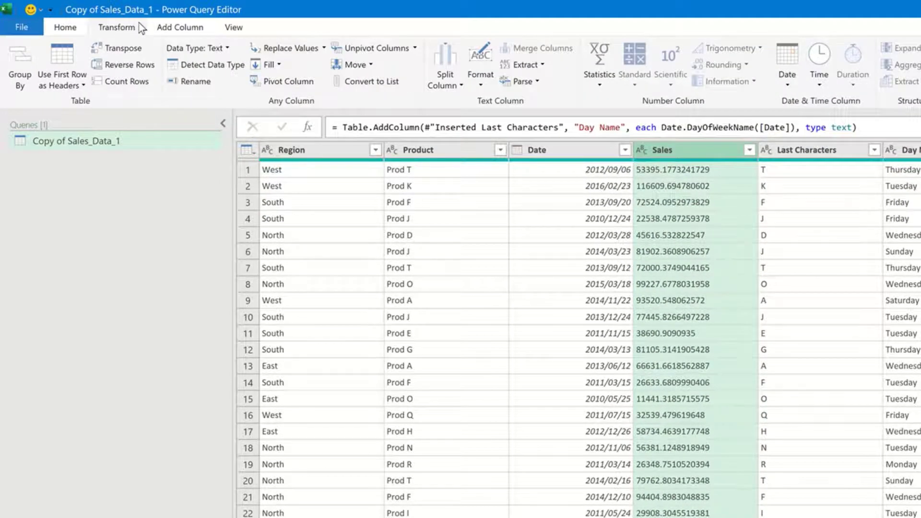
pyautogui.click(325, 48)
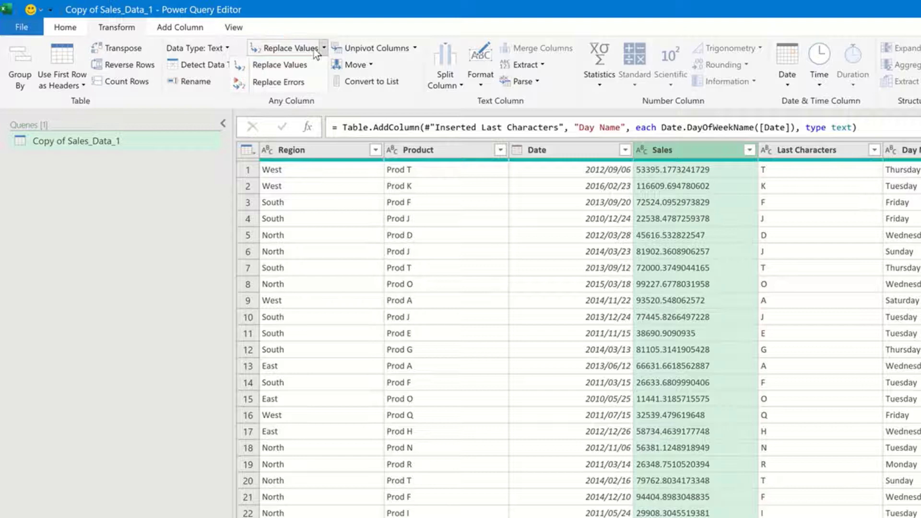
pyautogui.click(314, 50)
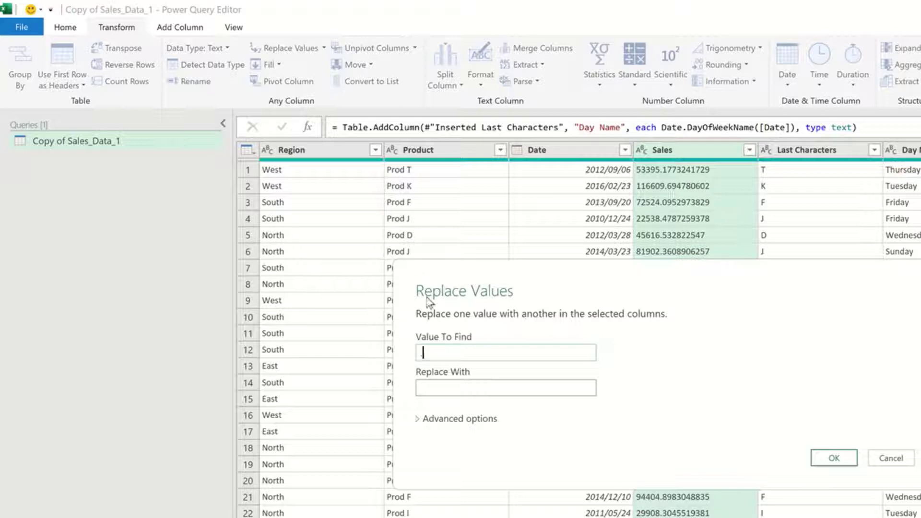
pyautogui.write('.')
pyautogui.click(446, 382)
pyautogui.write(',')
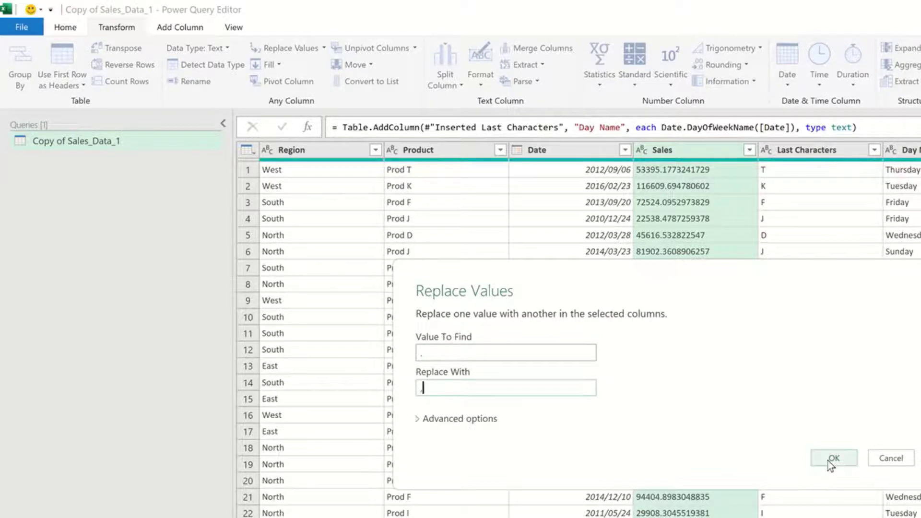
pyautogui.click(831, 460)
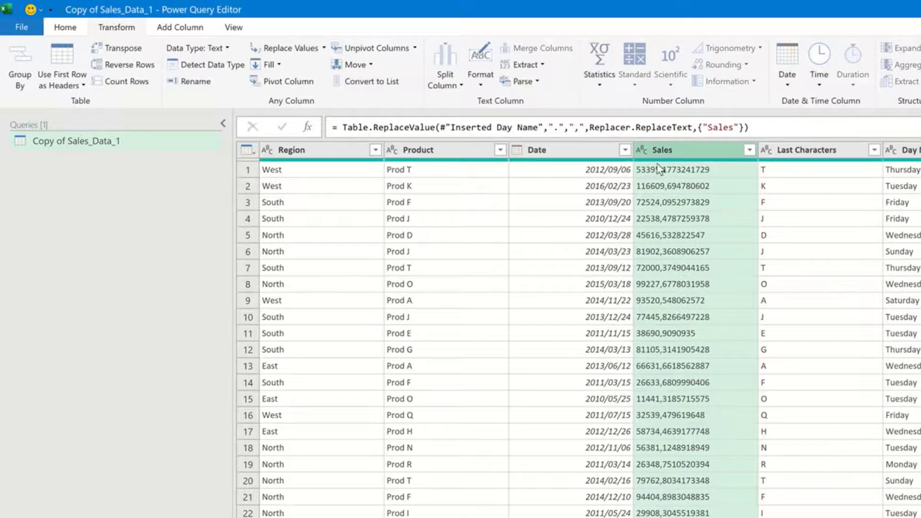
# Set Sales to Decimal Number, then close the editor and keep the changes
pyautogui.click(641, 150)
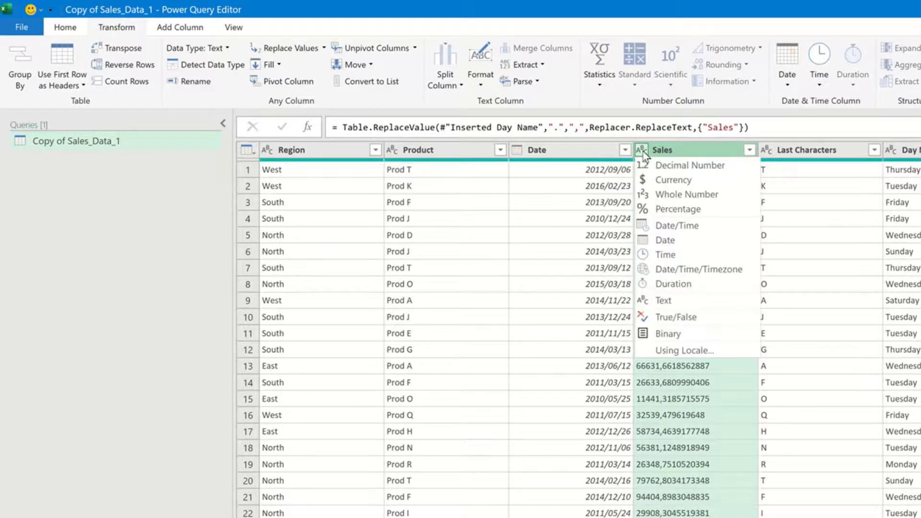
pyautogui.click(690, 166)
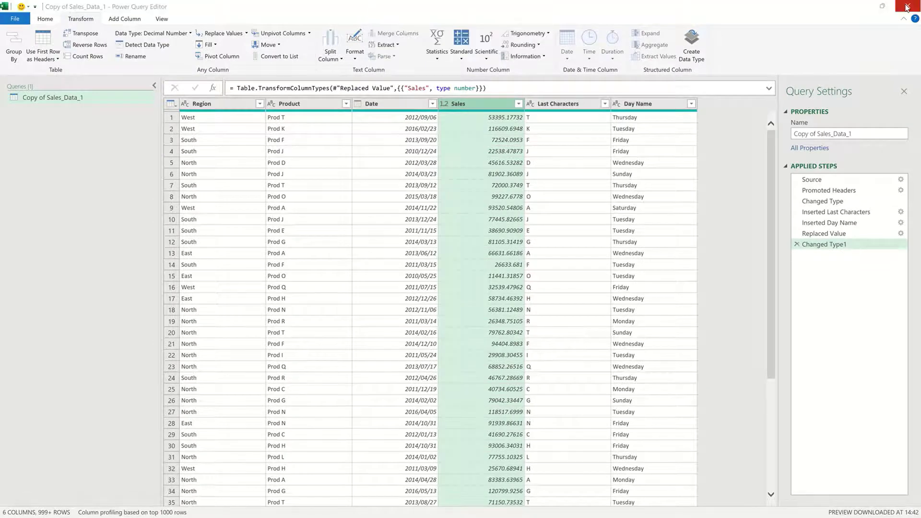
pyautogui.click(907, 7)
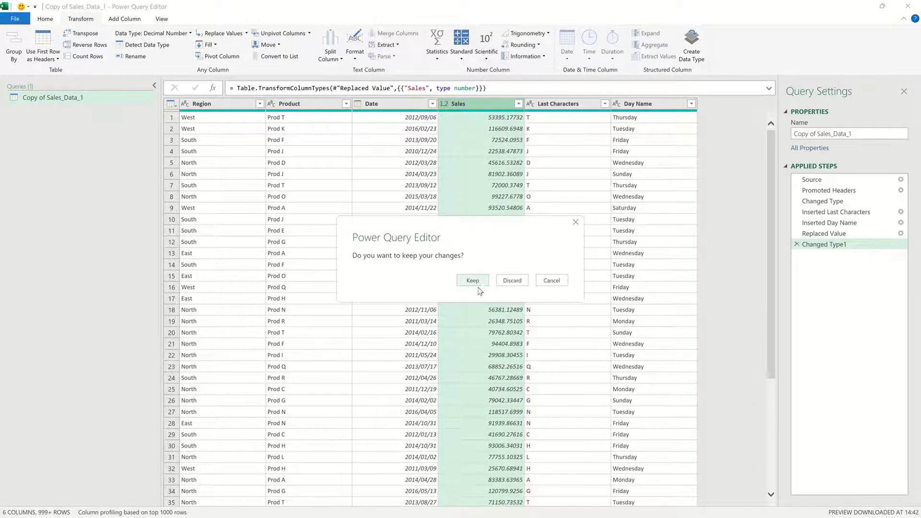
pyautogui.click(472, 281)
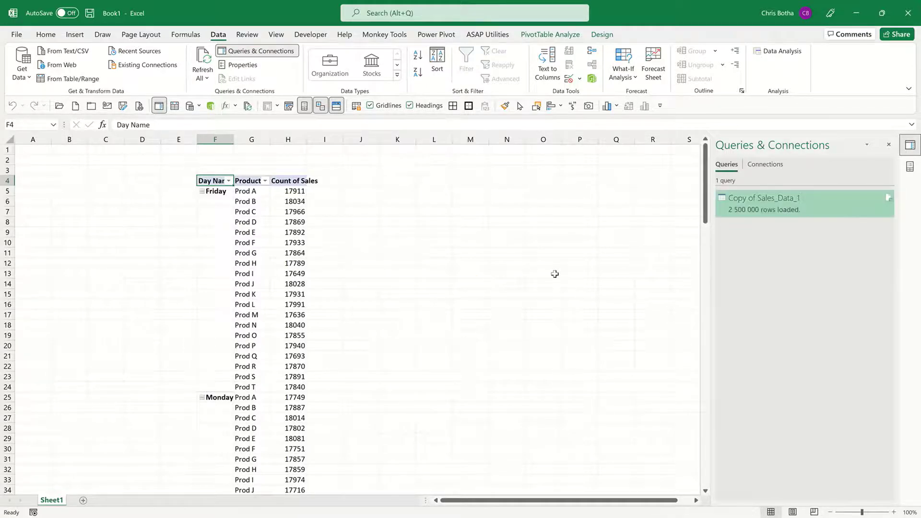
# Dismiss the query preview and close the Queries & Connections pane
pyautogui.moveTo(753, 217)
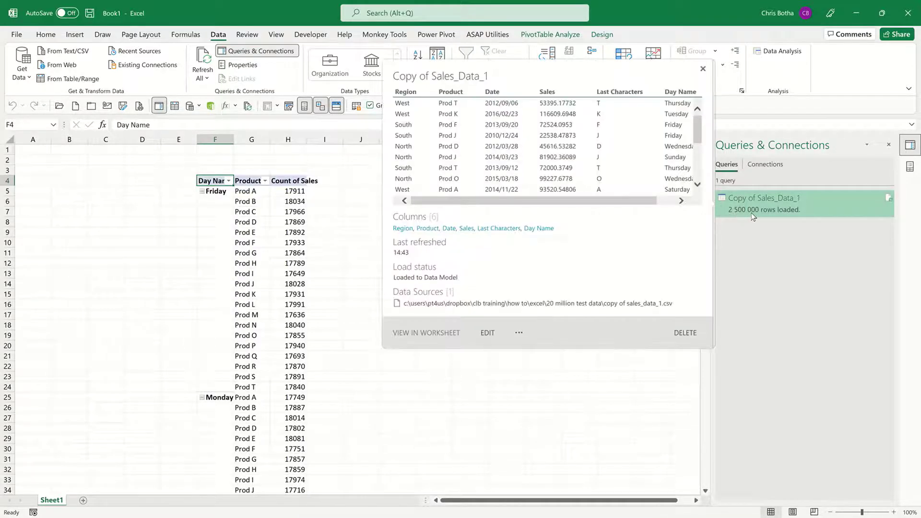
pyautogui.click(293, 235)
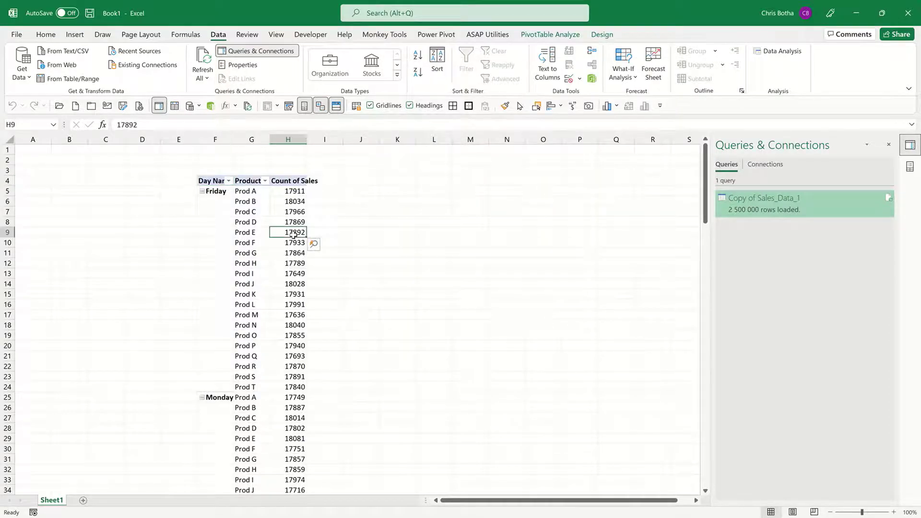
pyautogui.click(905, 147)
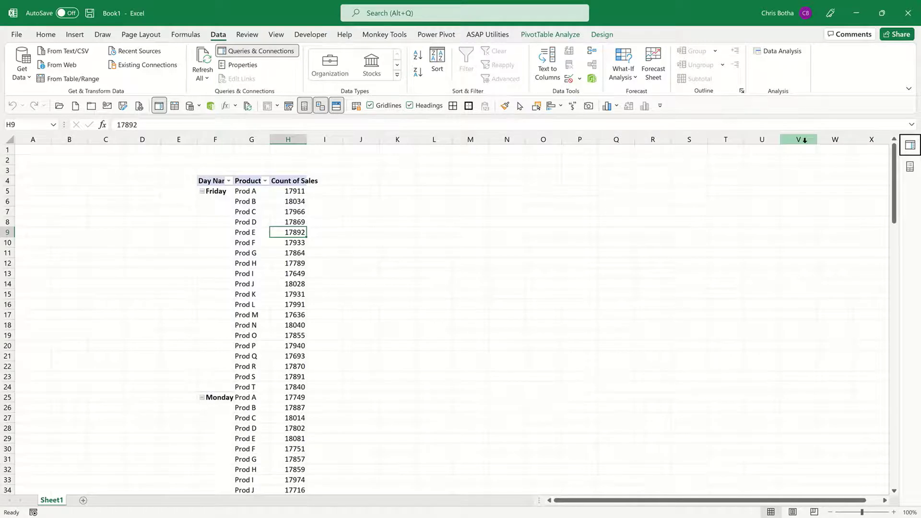
# Select a cell inside the PivotTable and show its Field List
pyautogui.click(801, 140)
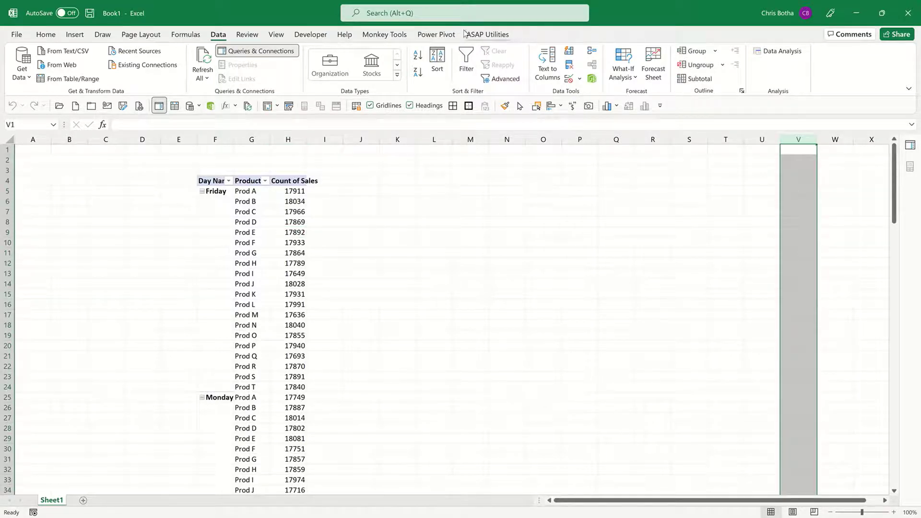
pyautogui.click(232, 230)
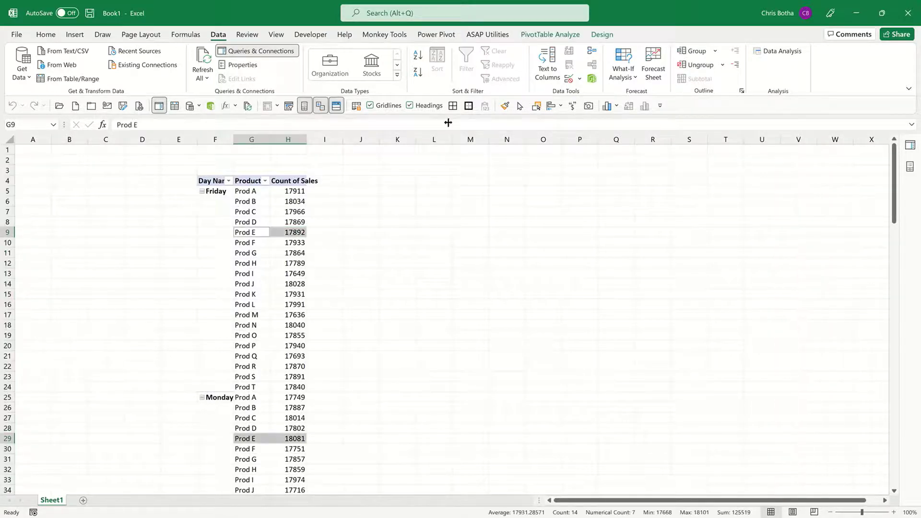
pyautogui.click(551, 36)
pyautogui.click(784, 72)
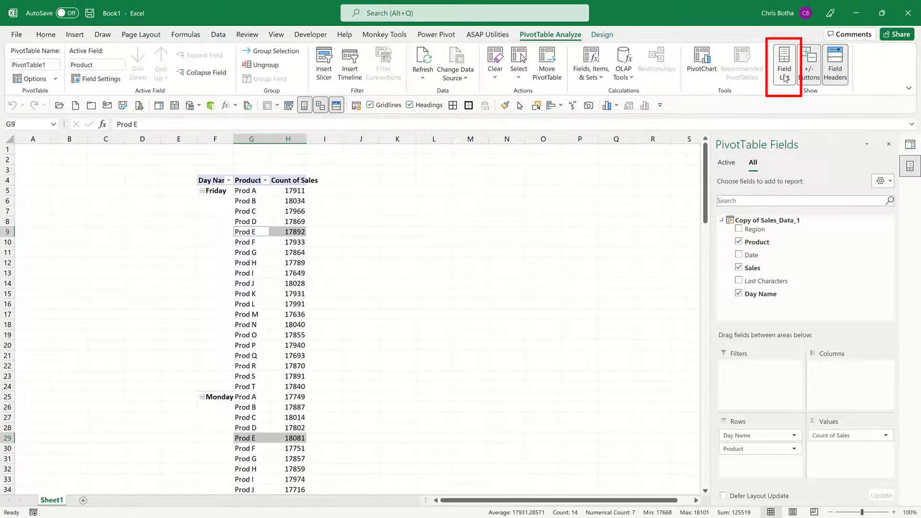
# Change the Sales value from Count to Sum, and widen column H to show full totals
pyautogui.click(862, 437)
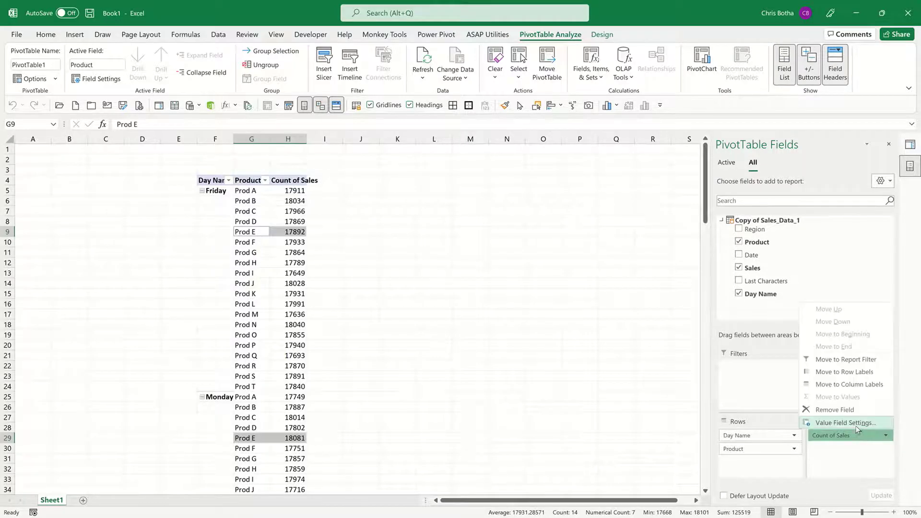
pyautogui.click(857, 427)
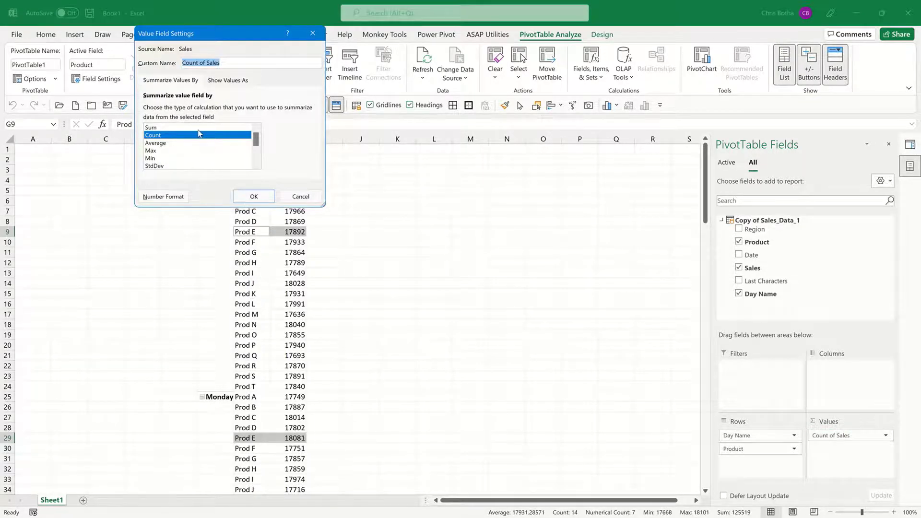
pyautogui.click(198, 127)
pyautogui.click(250, 196)
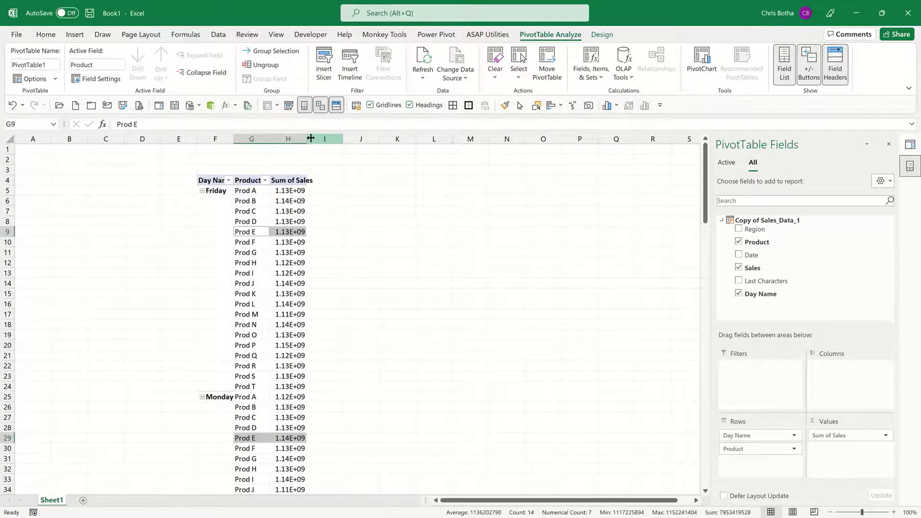
pyautogui.moveTo(310, 139); pyautogui.dragTo(364, 139)
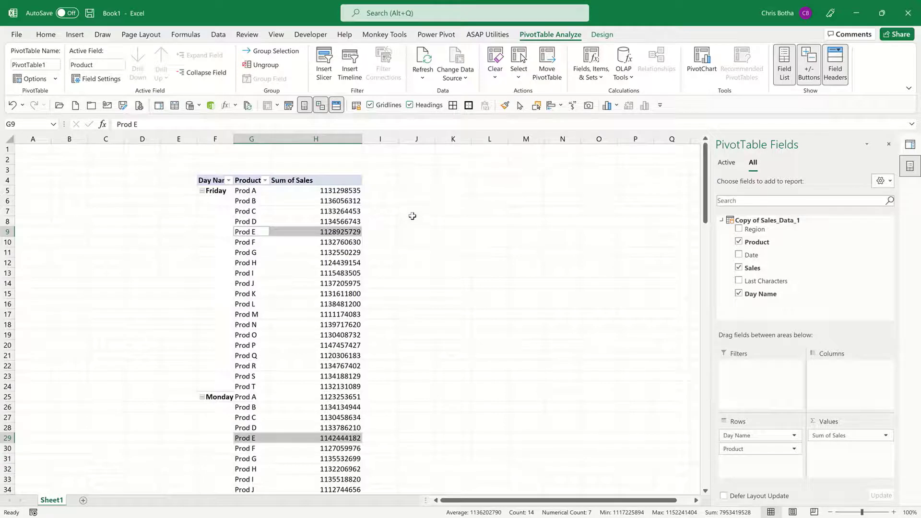
pyautogui.click(347, 202)
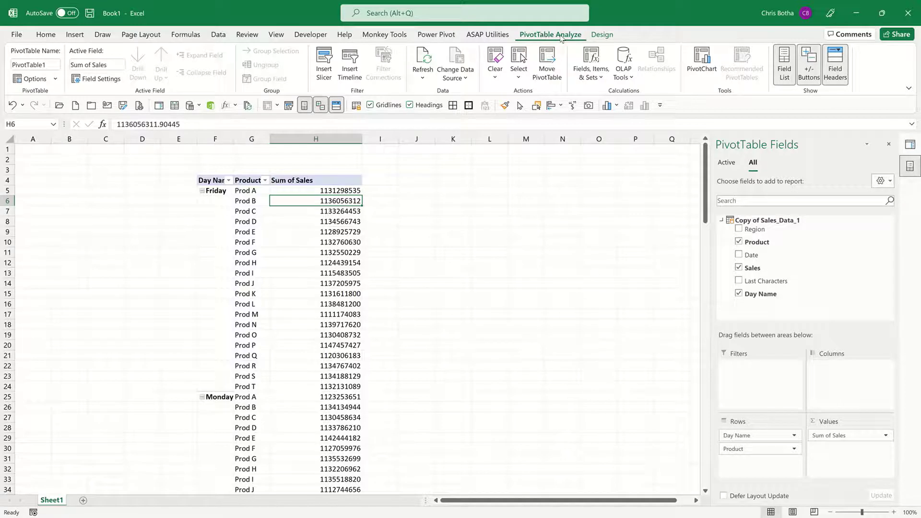
# Insert a Day Name slicer and position it beside the PivotTable near column K
pyautogui.click(325, 76)
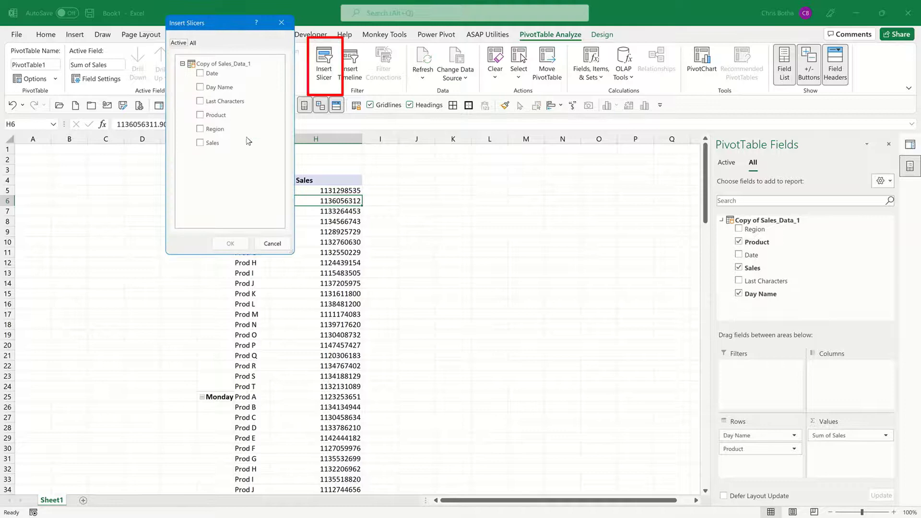
pyautogui.click(201, 87)
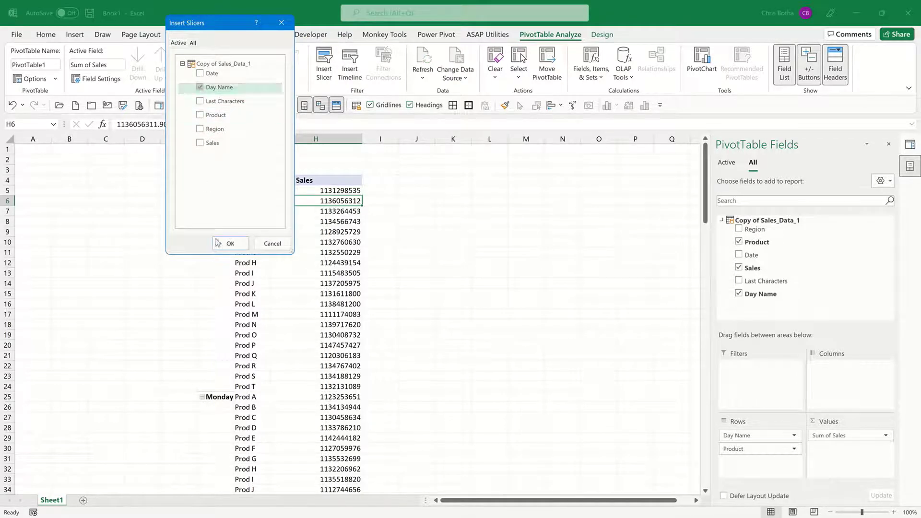
pyautogui.click(230, 243)
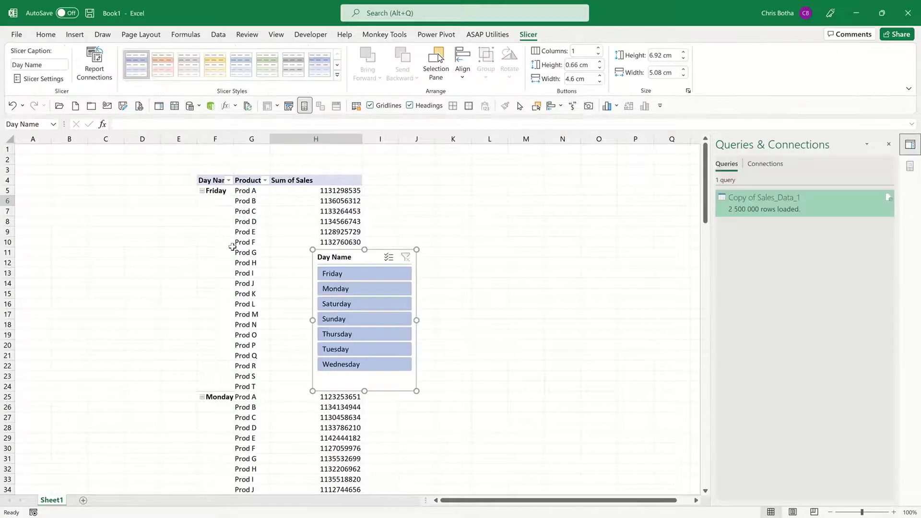
pyautogui.moveTo(444, 214); pyautogui.dragTo(461, 199)
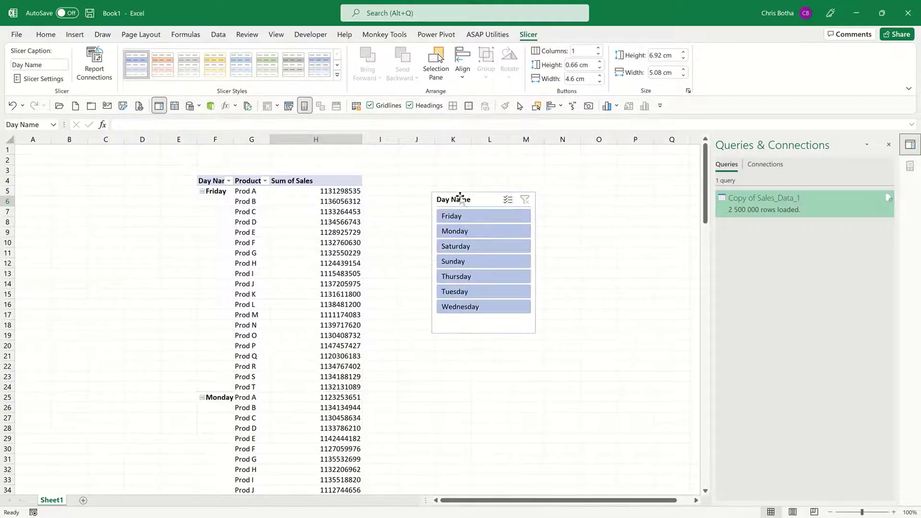
pyautogui.click(408, 190)
pyautogui.click(455, 217)
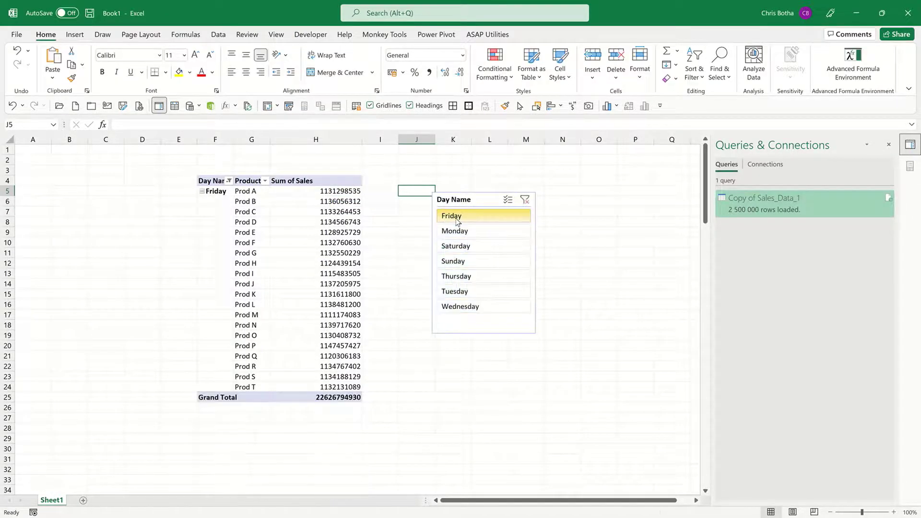
pyautogui.click(465, 233)
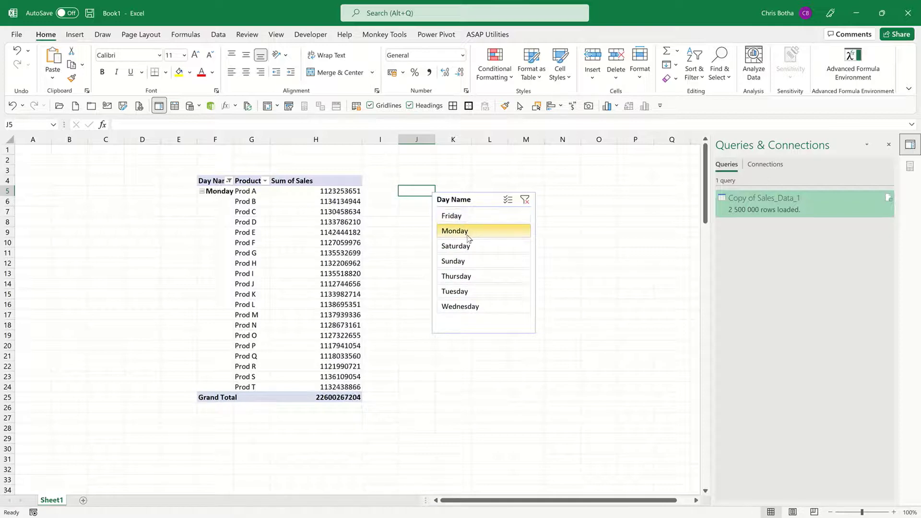
pyautogui.click(475, 248)
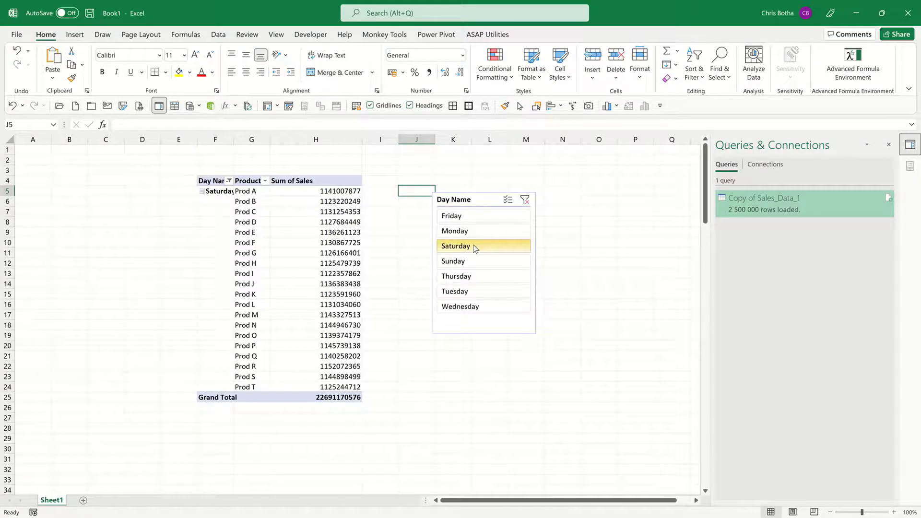
pyautogui.click(406, 220)
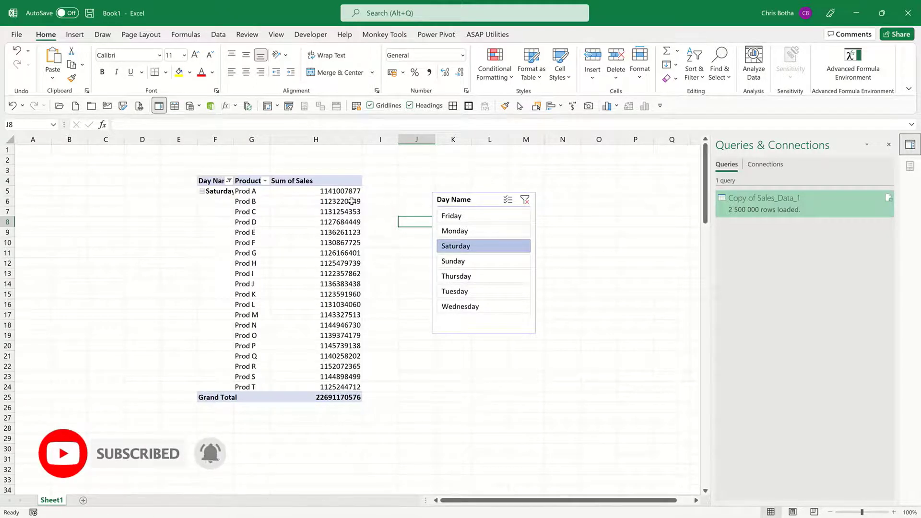
pyautogui.moveTo(352, 201)
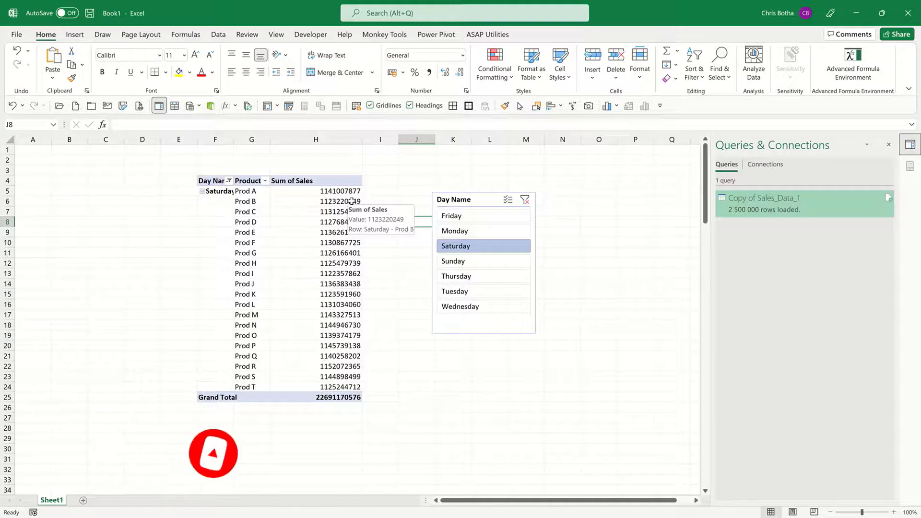